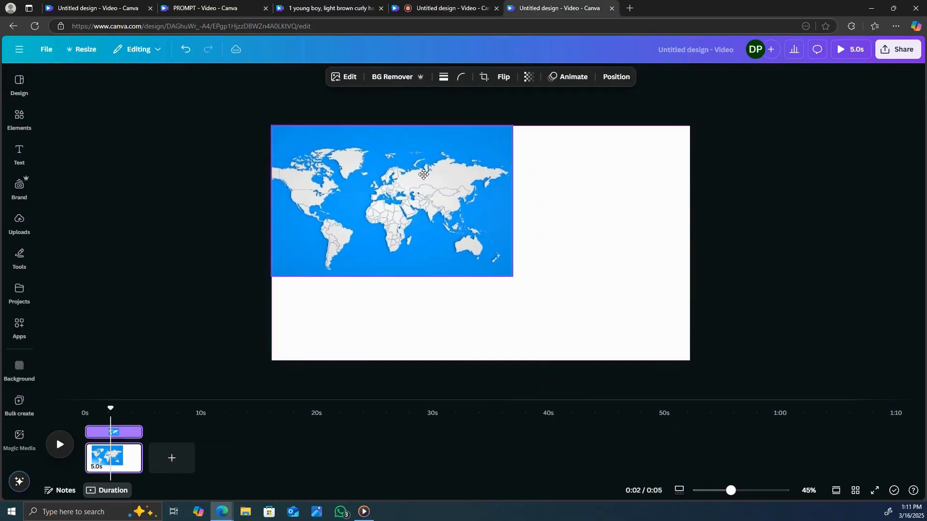
Step: Enlarge the world map image to cover the whole page, and duplicate that page
left_click_drag(533, 293, 675, 375)
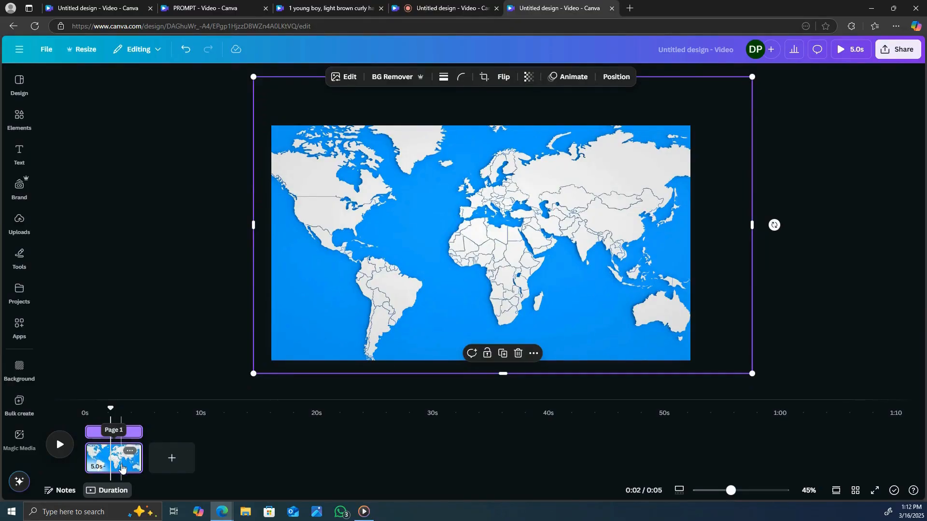
right_click(118, 456)
left_click(187, 292)
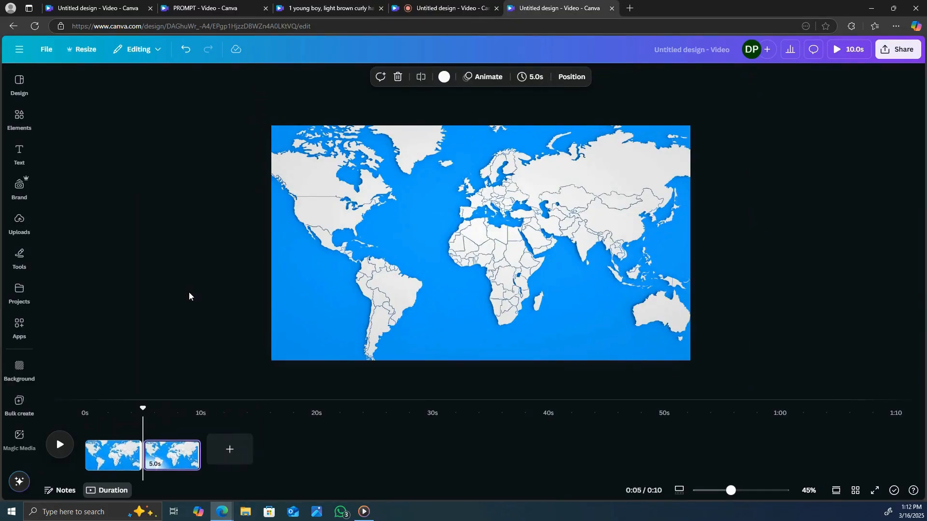
Step: On the duplicated page, enlarge and reposition the map so South America and Africa fill the frame
left_click(316, 337)
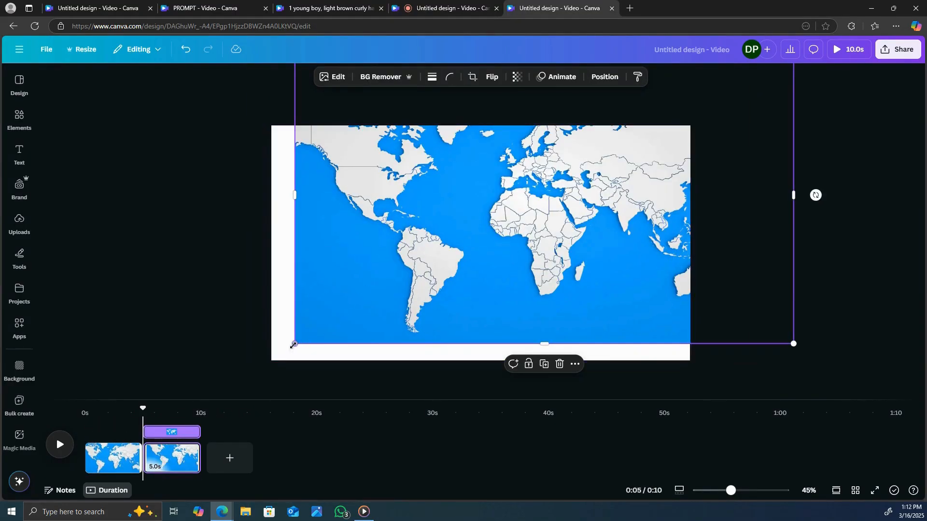
left_click_drag(295, 344, 39, 362)
left_click_drag(499, 299, 639, 192)
left_click_drag(516, 234, 534, 240)
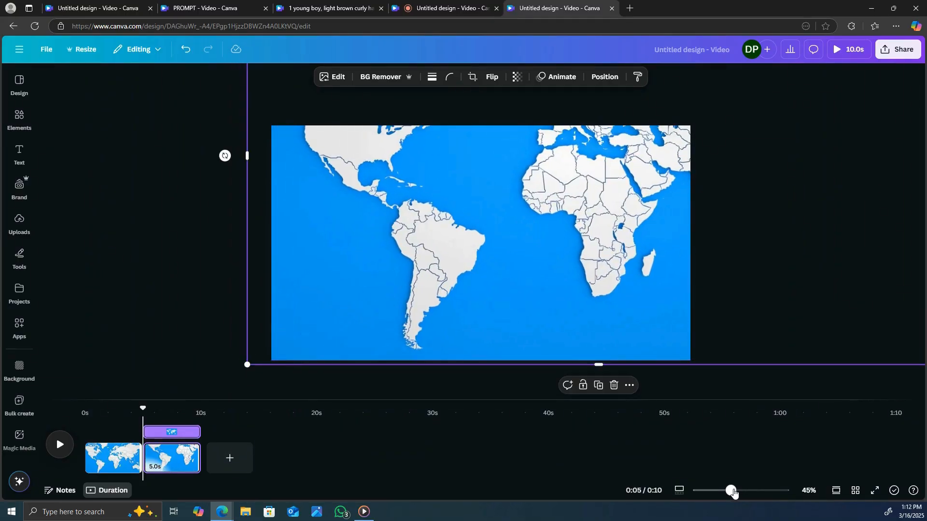
left_click_drag(733, 493, 727, 492)
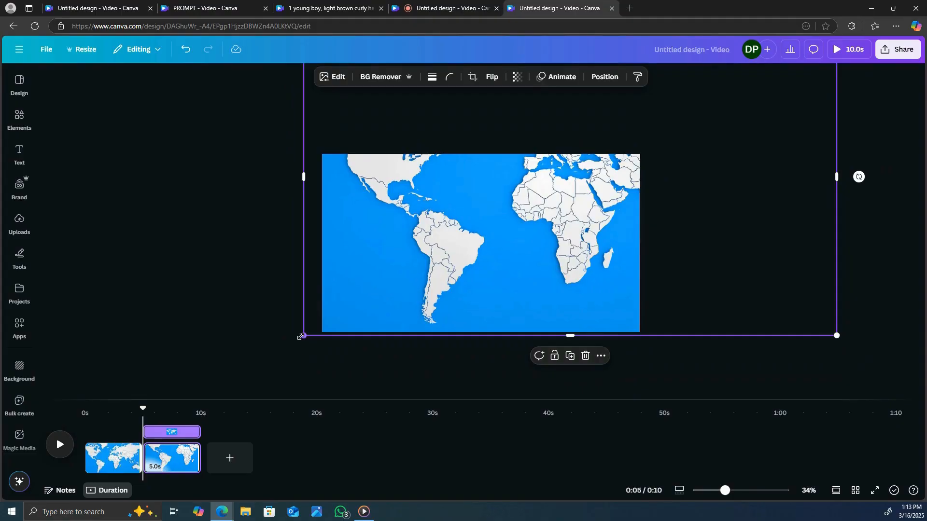
left_click_drag(301, 336, 195, 397)
left_click_drag(591, 274, 647, 207)
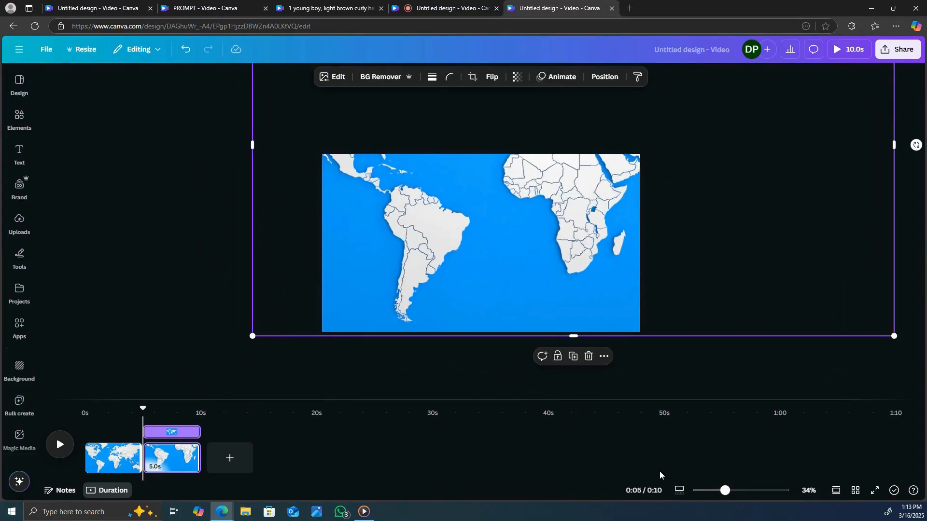
left_click_drag(726, 491, 738, 490)
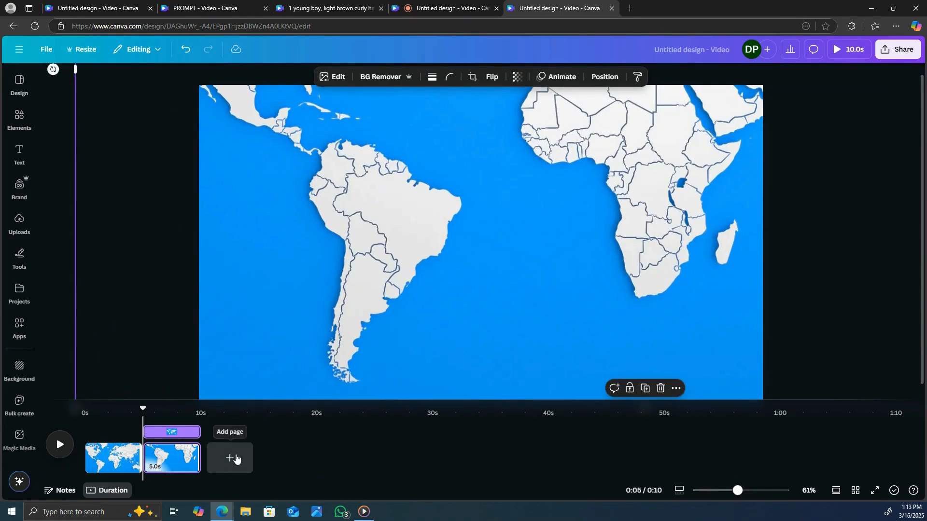
Step: Add a blank third page and search the elements for "map of brazil", limited to graphics
right_click(236, 458)
left_click(235, 456)
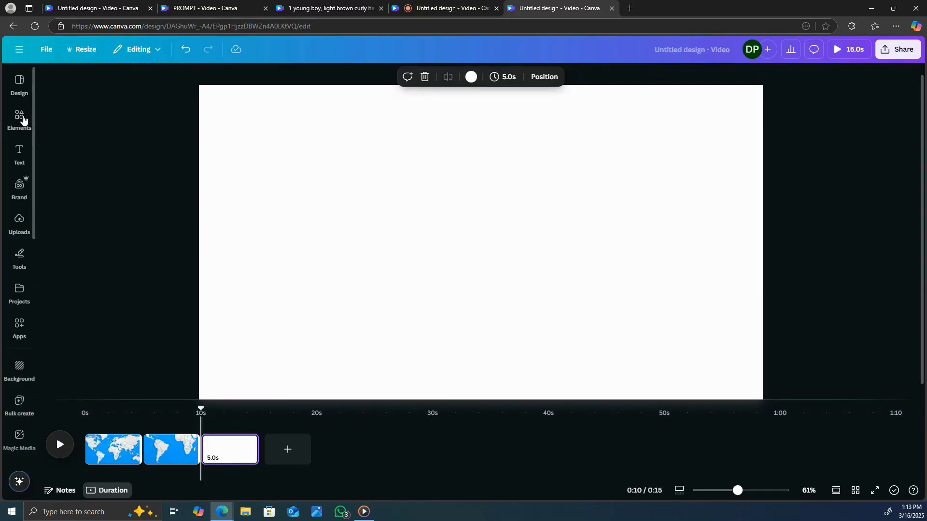
left_click(23, 119)
left_click(178, 80)
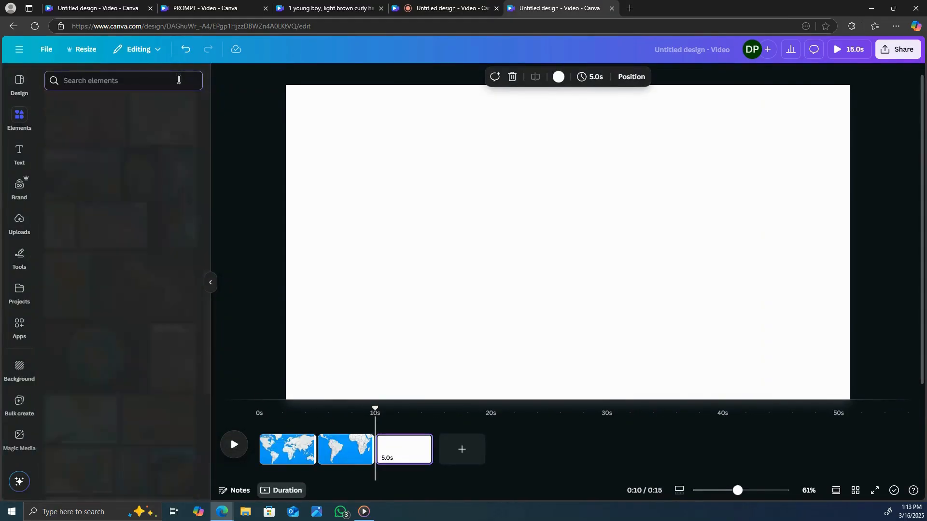
type("m")
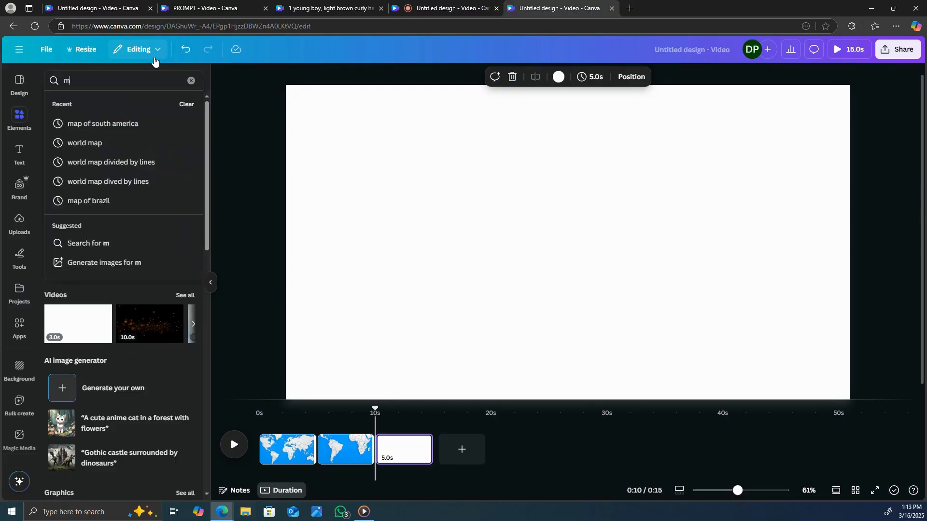
type("ap of b")
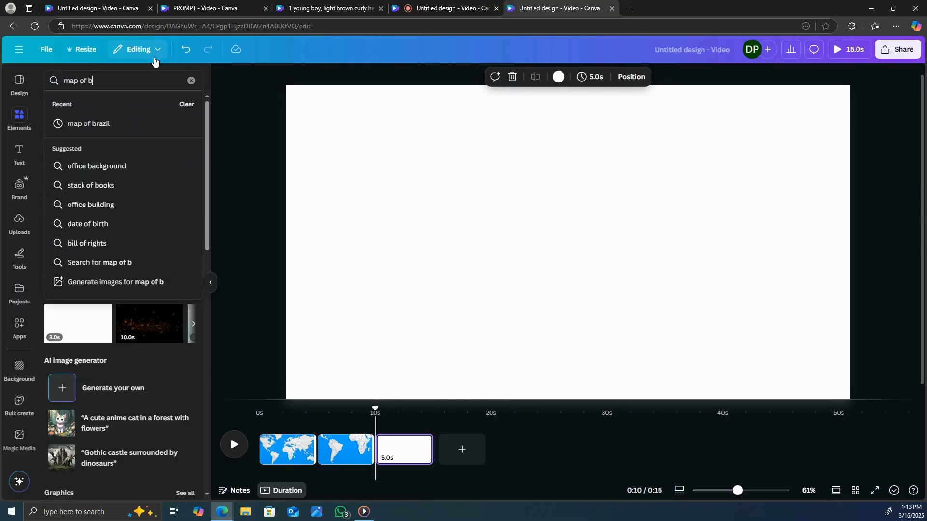
left_click(112, 123)
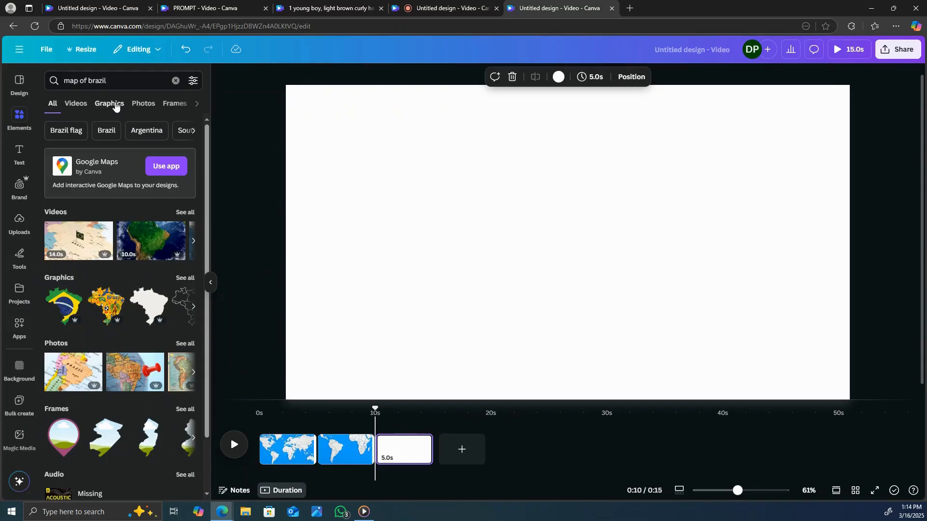
left_click(115, 107)
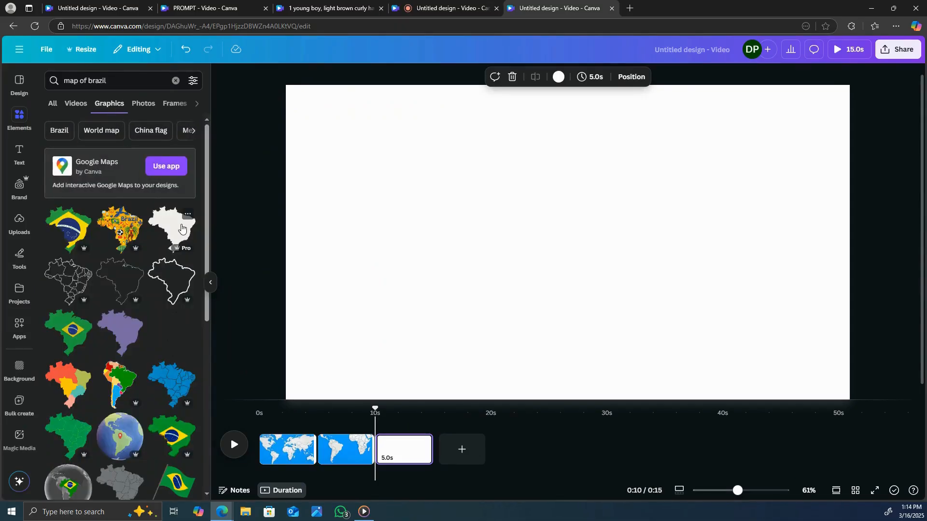
Step: Insert the solid Brazil silhouette on the blank page, enlarge it to nearly the full page height and centre it roughly
left_click(182, 228)
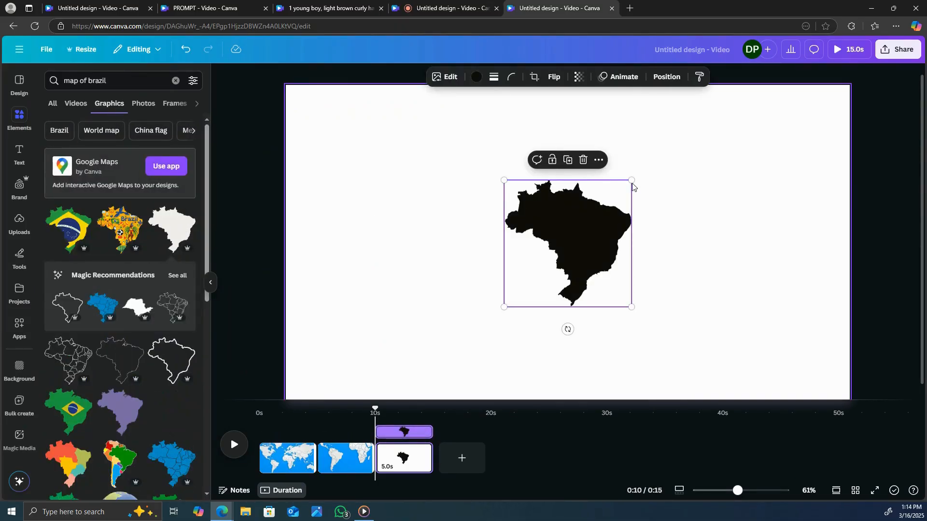
left_click_drag(630, 181, 697, 110)
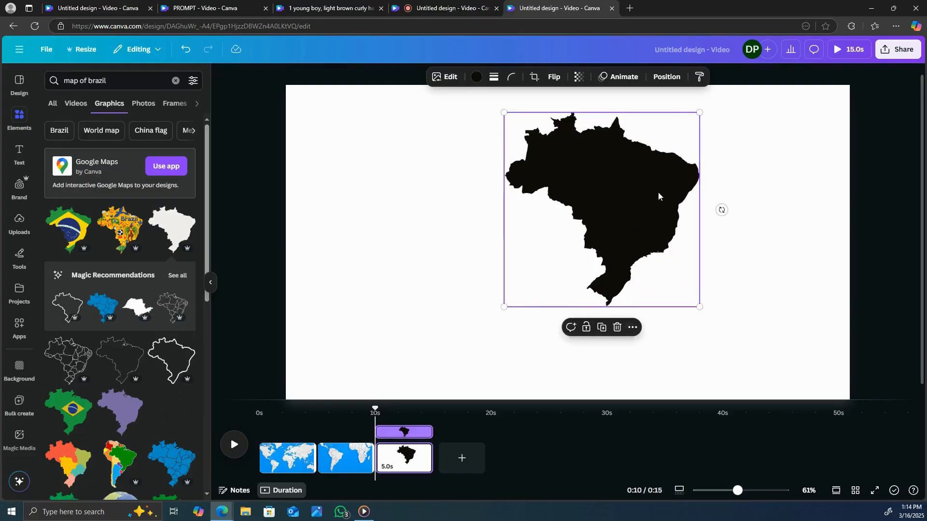
left_click_drag(659, 193, 633, 228)
left_click_drag(480, 341, 416, 405)
left_click_drag(512, 298, 524, 275)
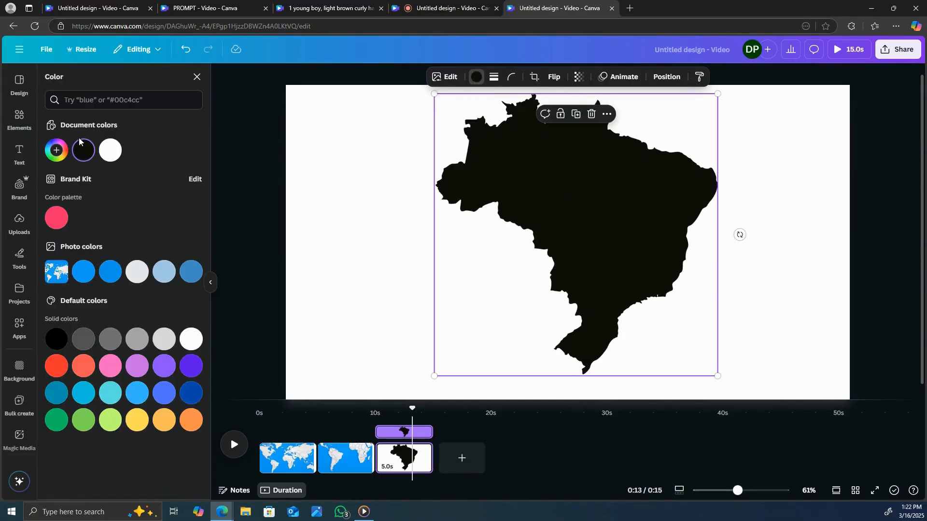
Step: Recolour the Brazil silhouette green with a custom colour
left_click(57, 151)
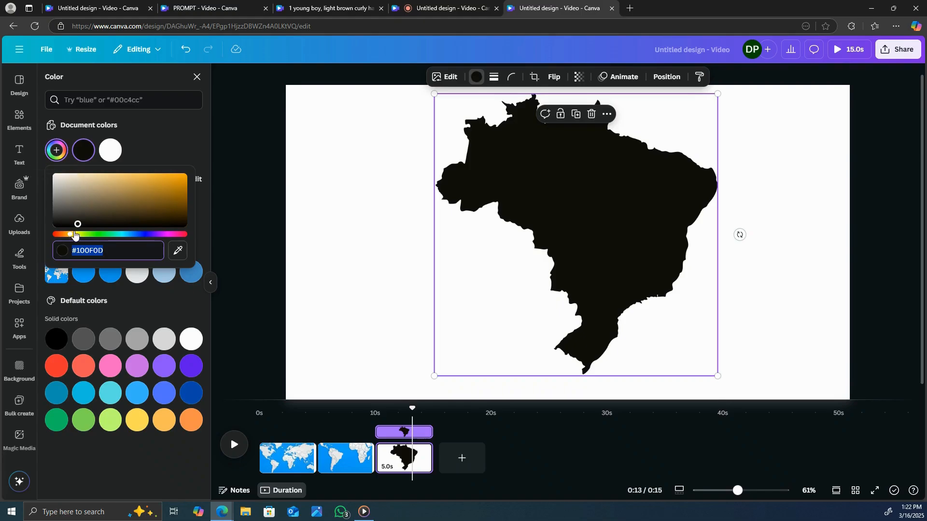
left_click(89, 235)
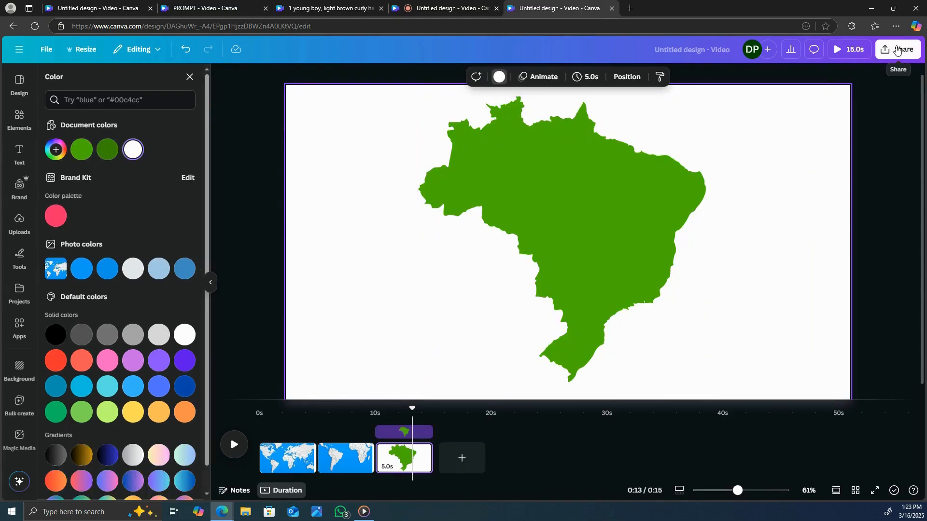
Step: Download only the current page (Page 3) as a PNG with a transparent background
left_click(898, 49)
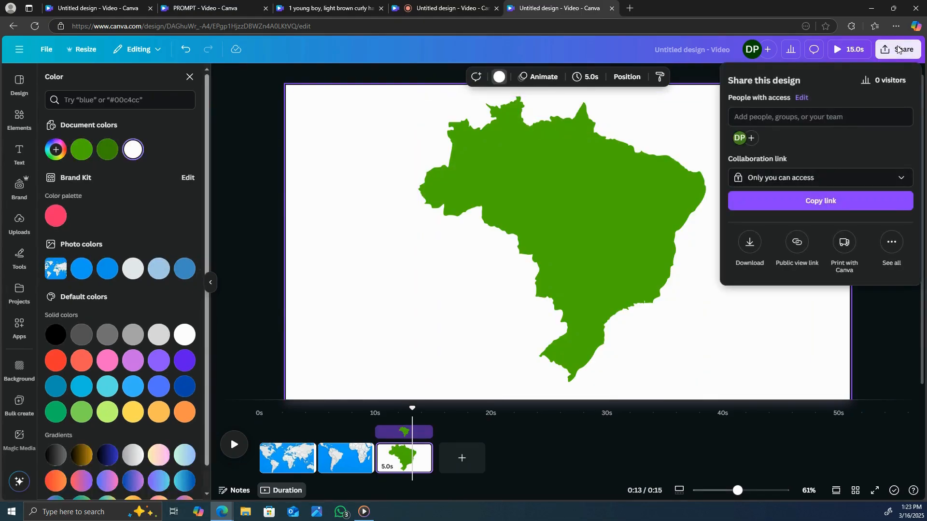
left_click(749, 243)
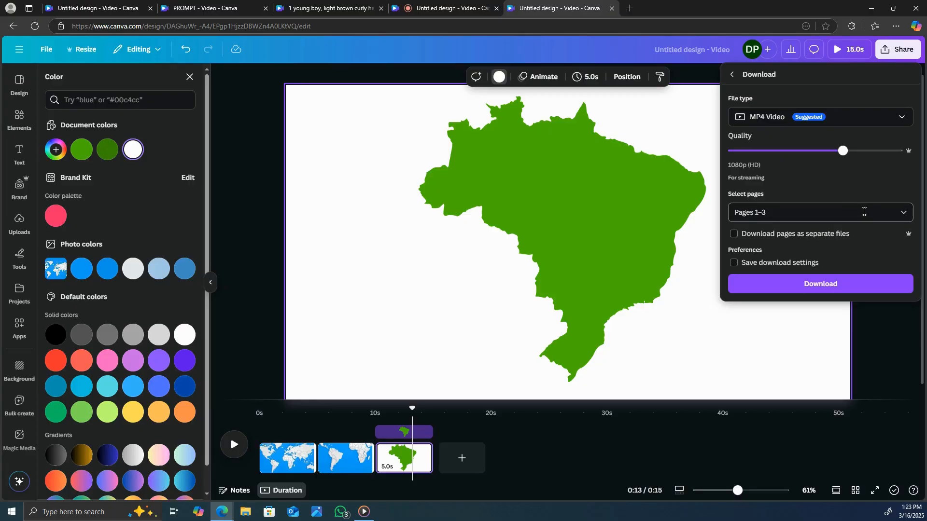
left_click(903, 213)
left_click(741, 261)
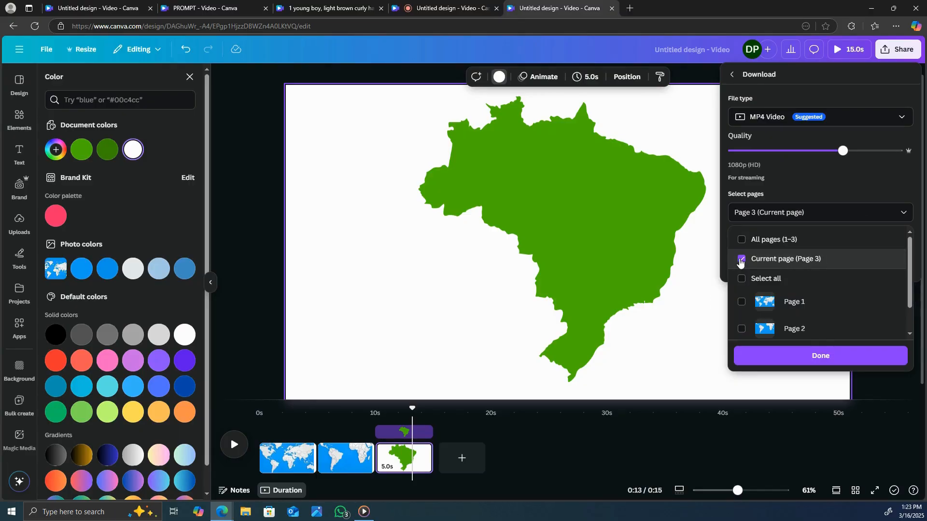
left_click(899, 118)
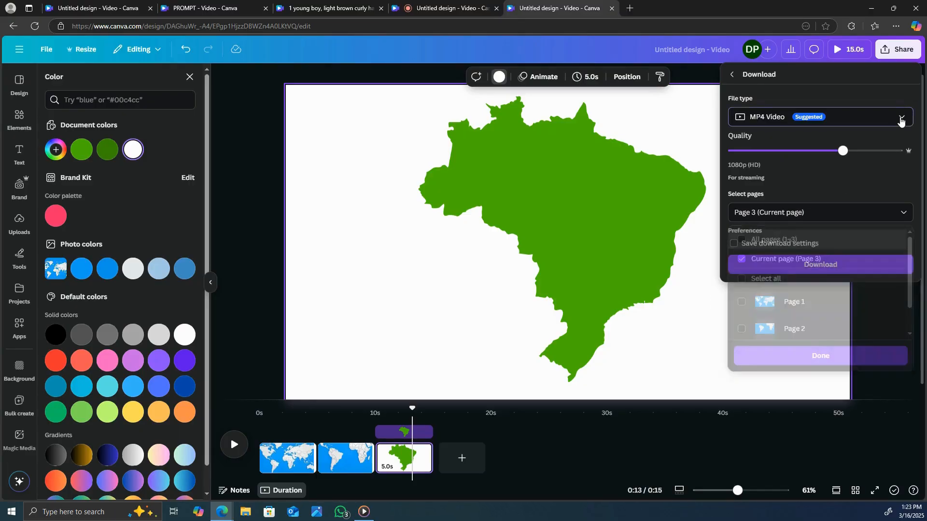
left_click(817, 175)
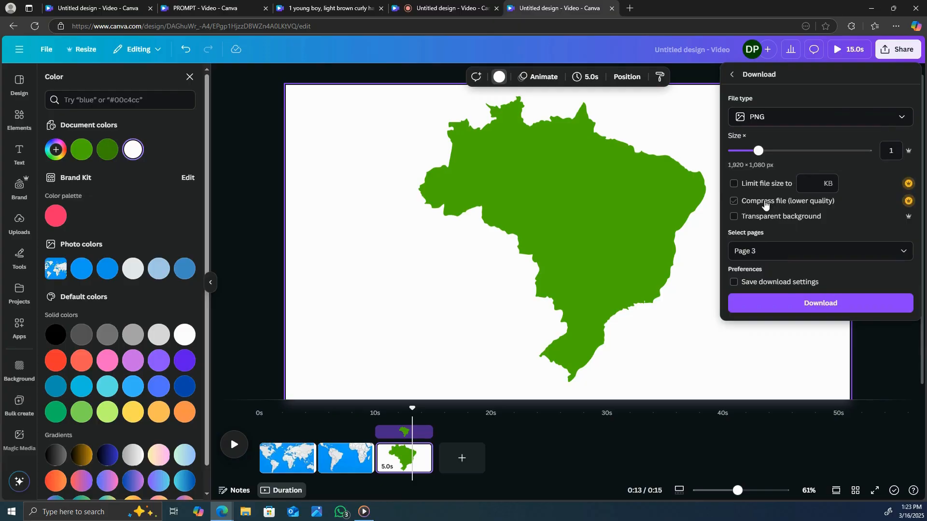
left_click(735, 218)
left_click(822, 304)
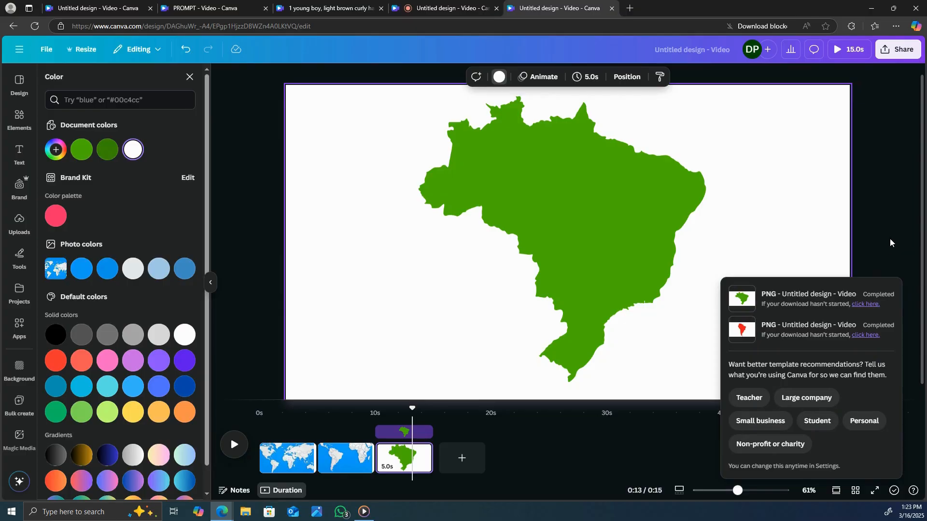
left_click(866, 304)
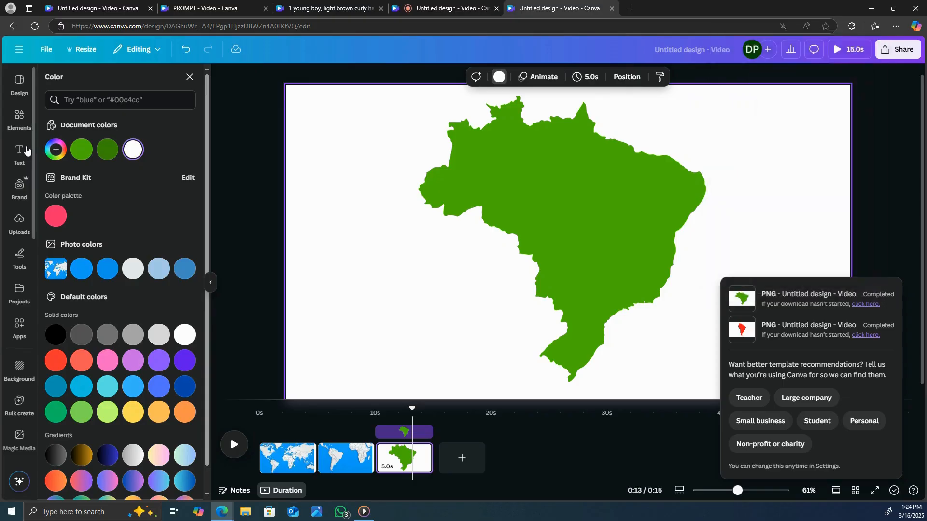
Step: Add the uploaded transparent green Brazil image to the second page and move it over South America
left_click(20, 231)
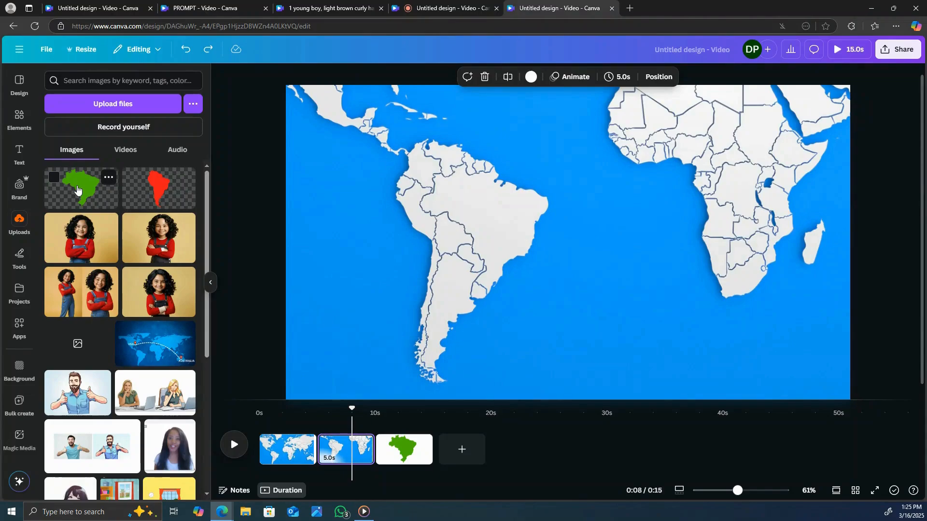
left_click(81, 189)
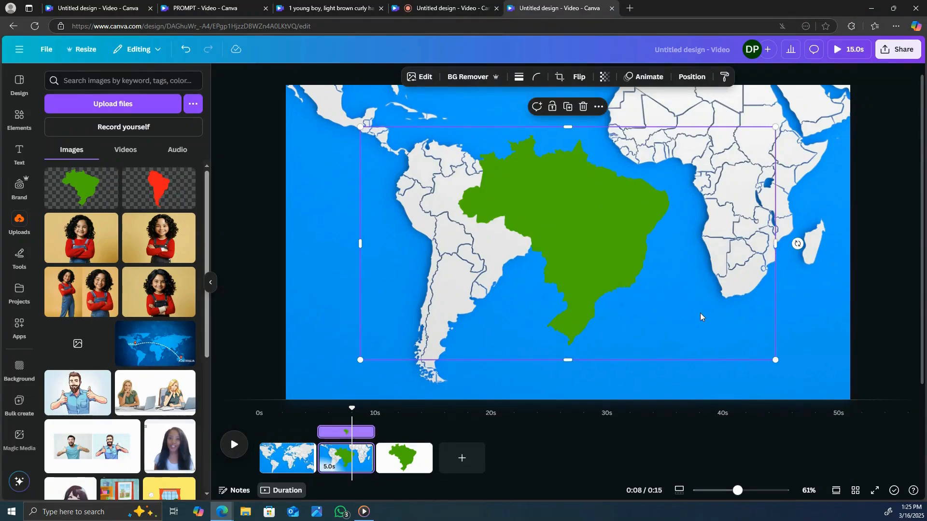
left_click_drag(701, 317, 613, 290)
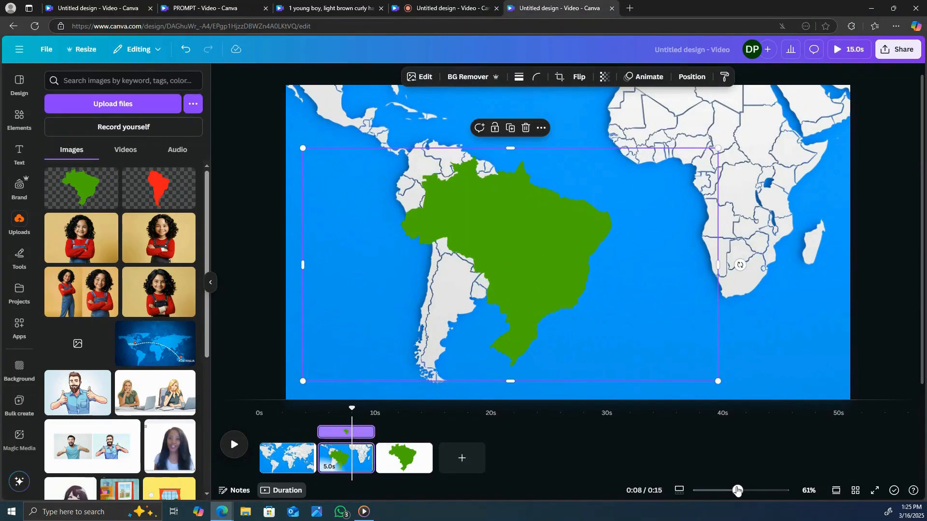
left_click_drag(583, 243, 602, 205)
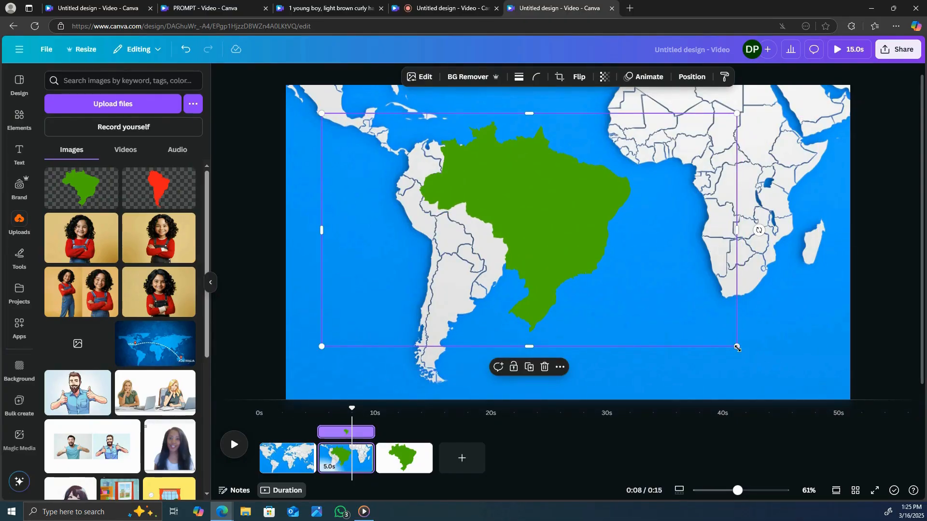
Step: Scale down the green Brazil image and align it with Brazil's outline on the map
left_click_drag(737, 348, 638, 309)
left_click_drag(573, 222, 563, 241)
left_click_drag(630, 317, 616, 295)
mouse_move(546, 251)
left_mouse_down()
mouse_move(573, 257)
mouse_move(561, 247)
left_mouse_up()
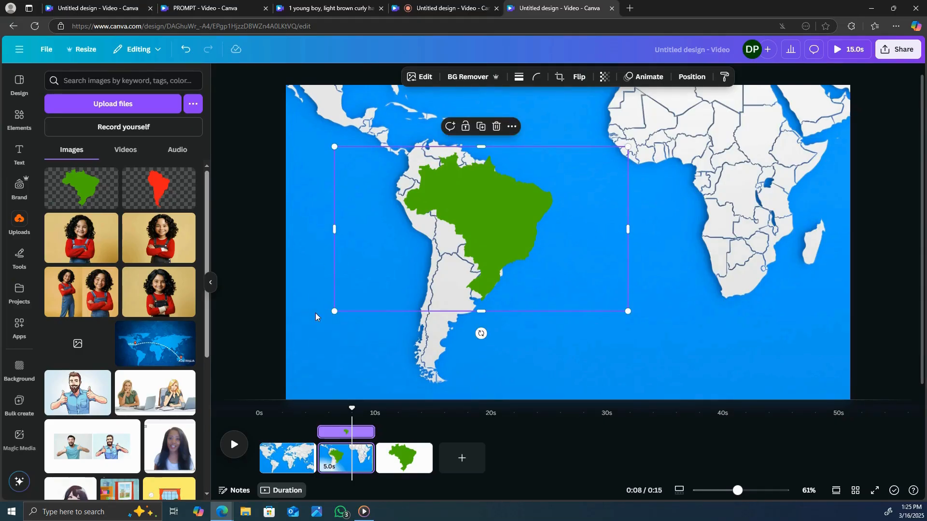
left_click_drag(335, 311, 332, 311)
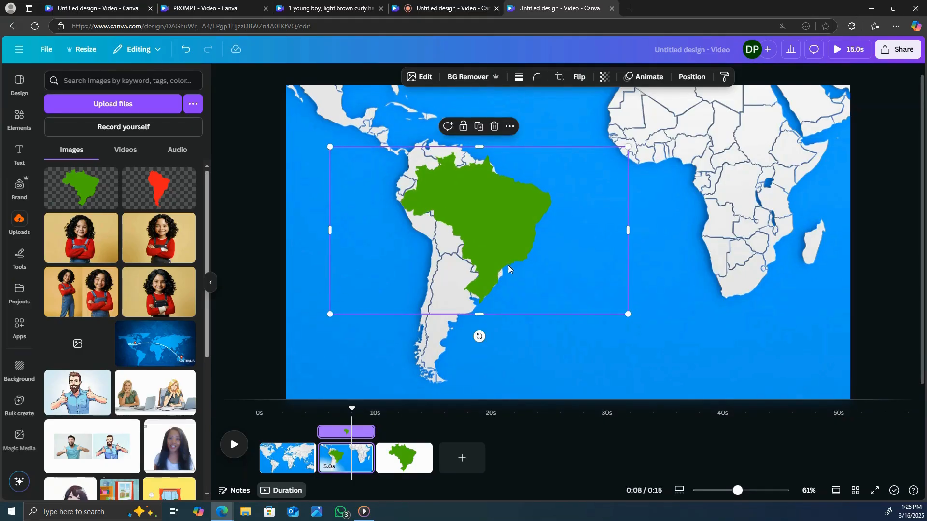
left_click_drag(510, 263, 510, 259)
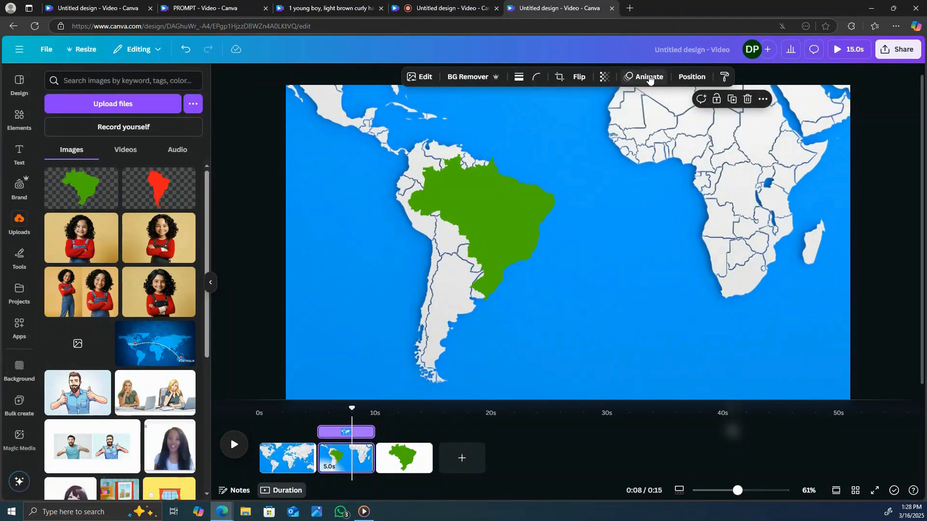
Step: Apply the Ink animation to the green Brazil image on the second page
left_click(650, 80)
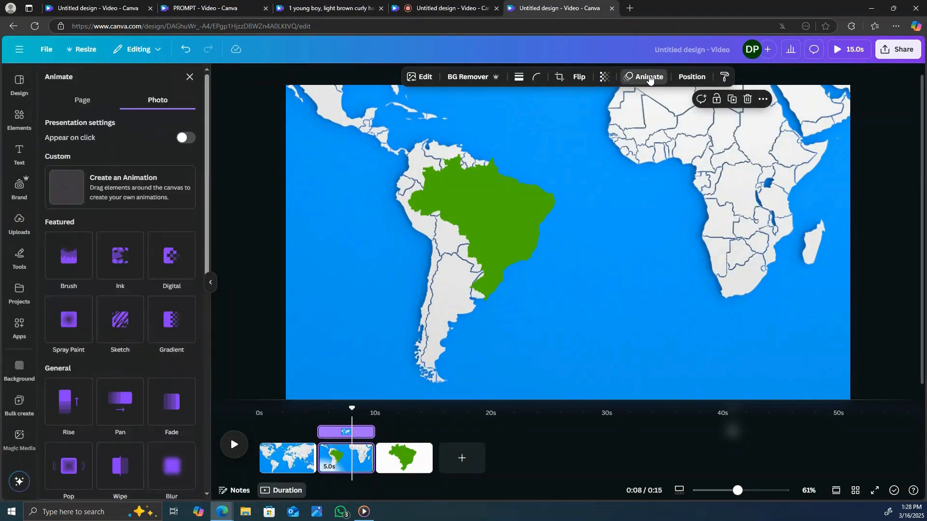
left_click(439, 201)
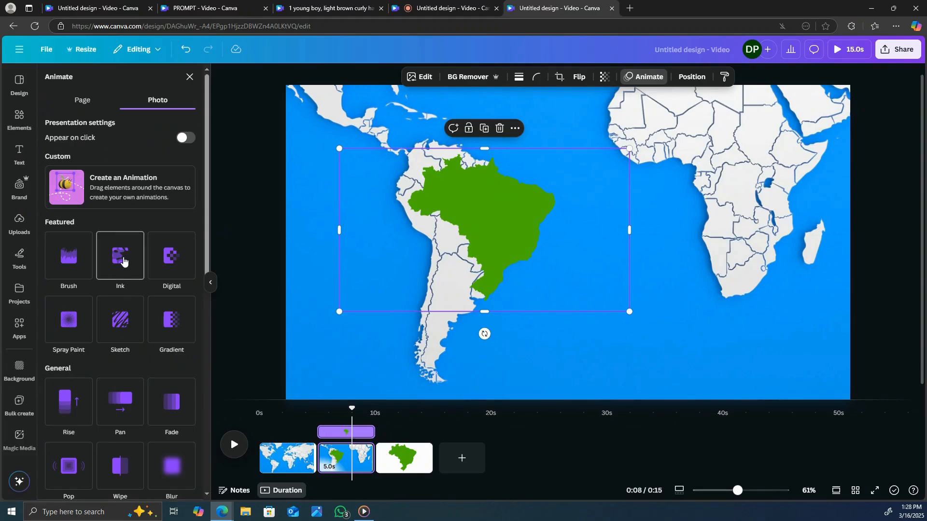
left_click(123, 261)
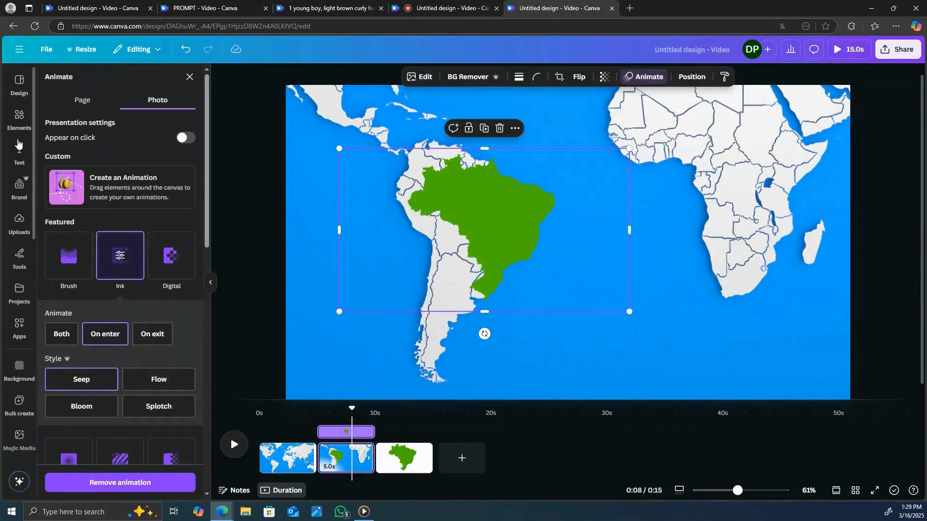
Step: Add a heading to the second page and replace its placeholder text with "Brazil"
left_click(19, 118)
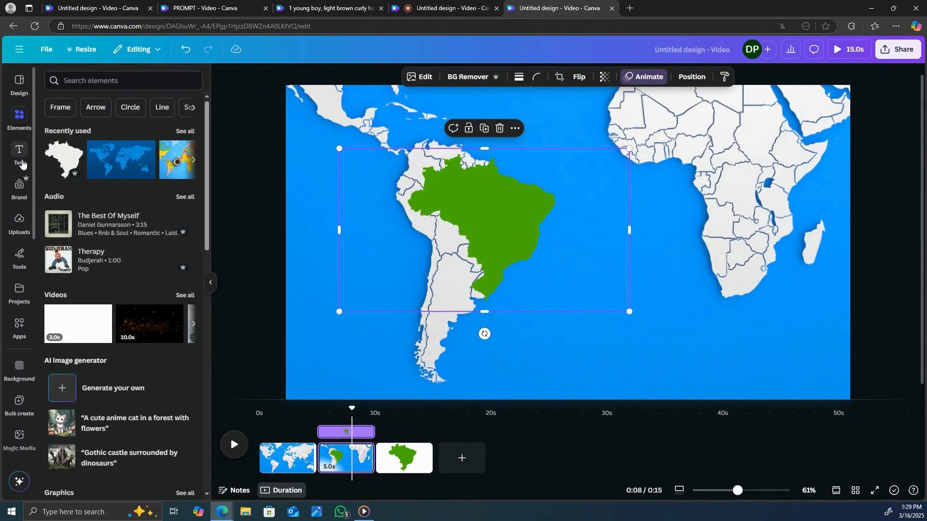
left_click(19, 154)
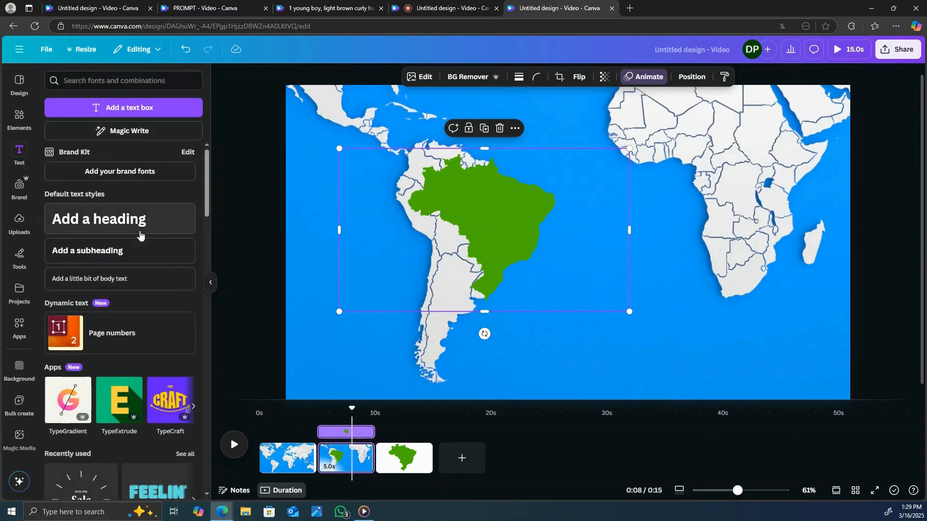
left_click(141, 219)
left_click(129, 226)
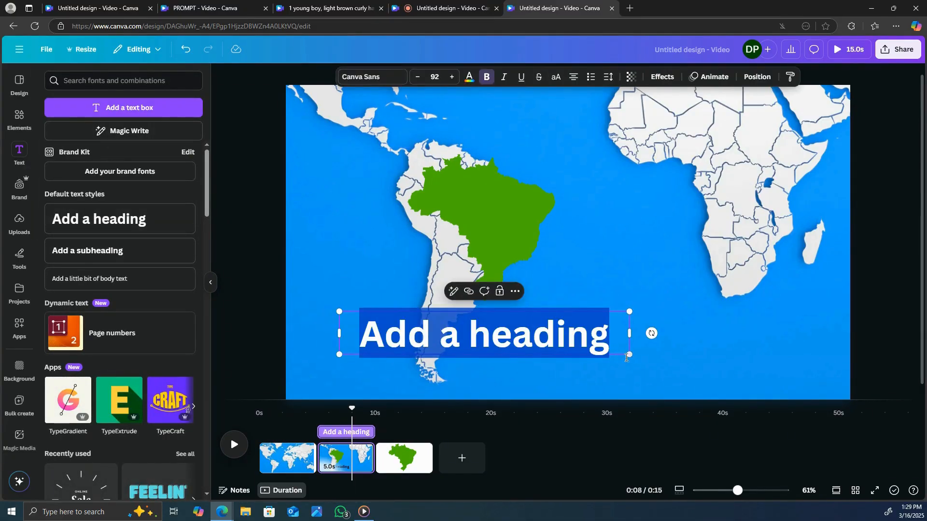
left_click(617, 338)
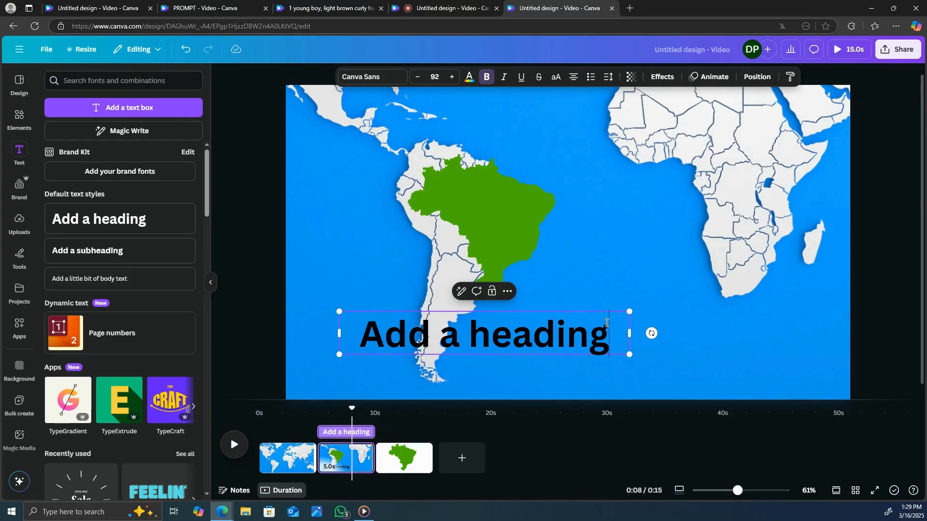
key("BackSpace")
key("BackSpace")
key("BackSpace")
key("BackSpace")
key("BackSpace")
key("BackSpace")
key("BackSpace")
key("BackSpace")
key("BackSpace")
key("BackSpace")
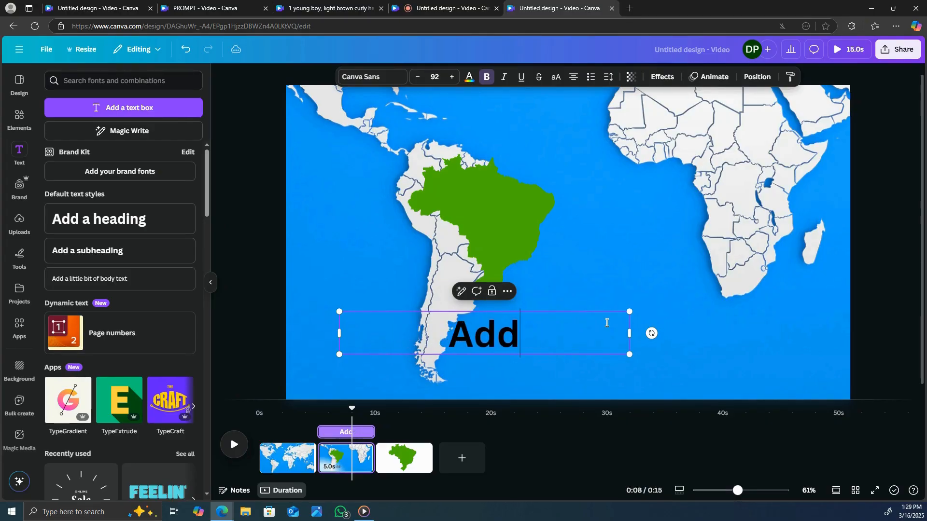
key("BackSpace")
key("BackSpace")
key("BackSpace")
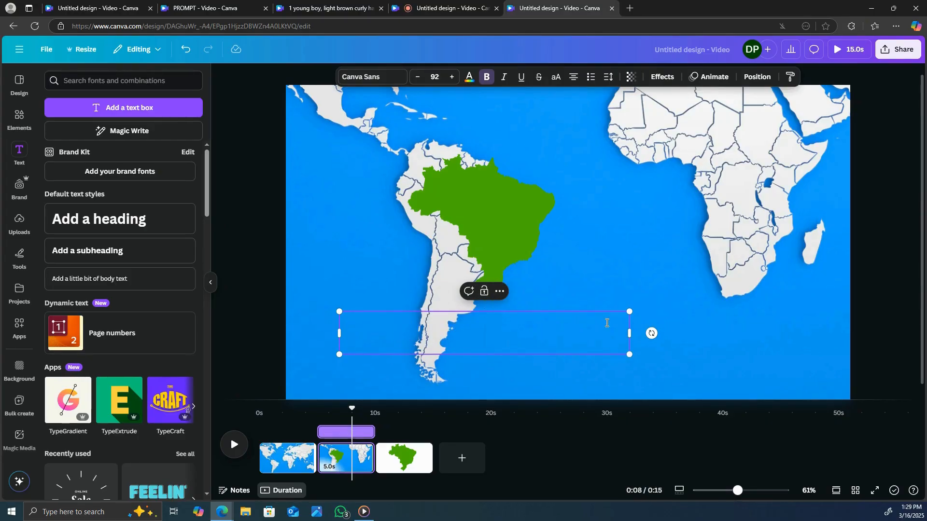
type("Bra")
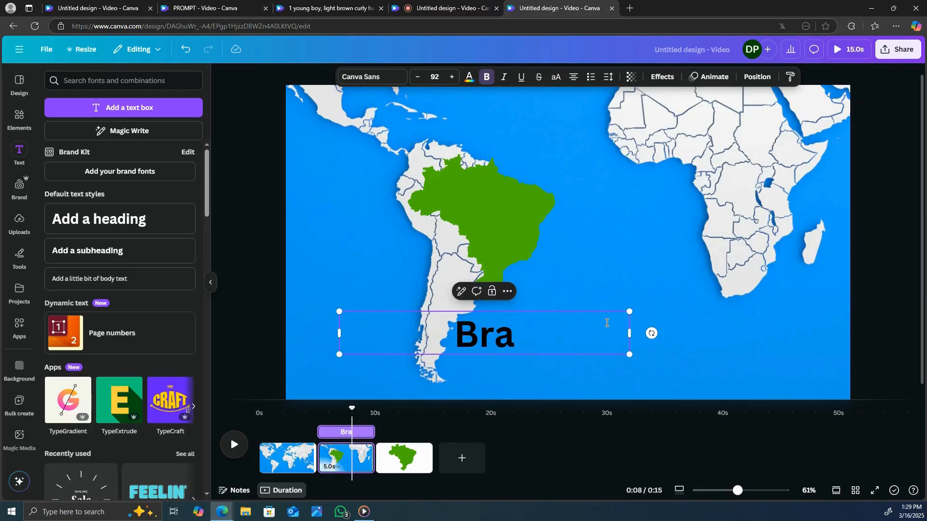
type("zil")
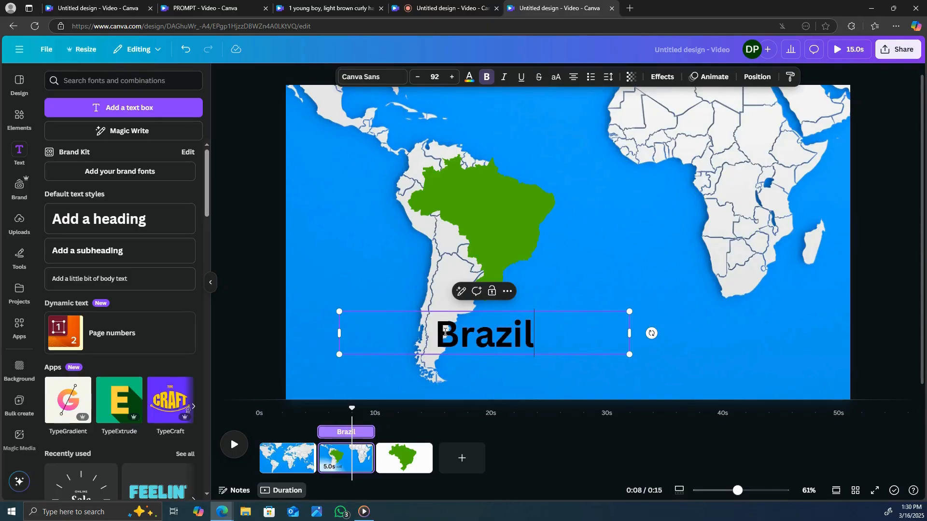
Step: Set the "Brazil" heading's text color to white and its font to Open Sauce
left_click_drag(440, 332, 537, 333)
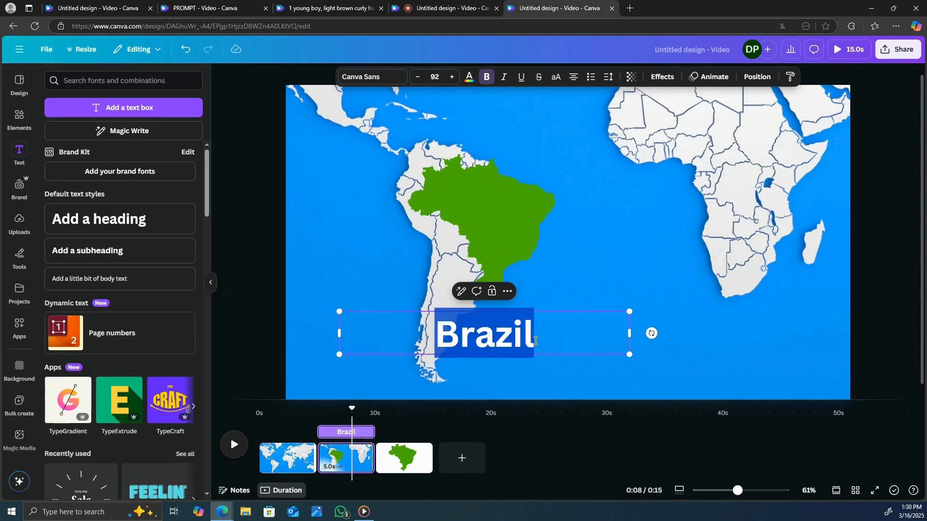
left_click(466, 78)
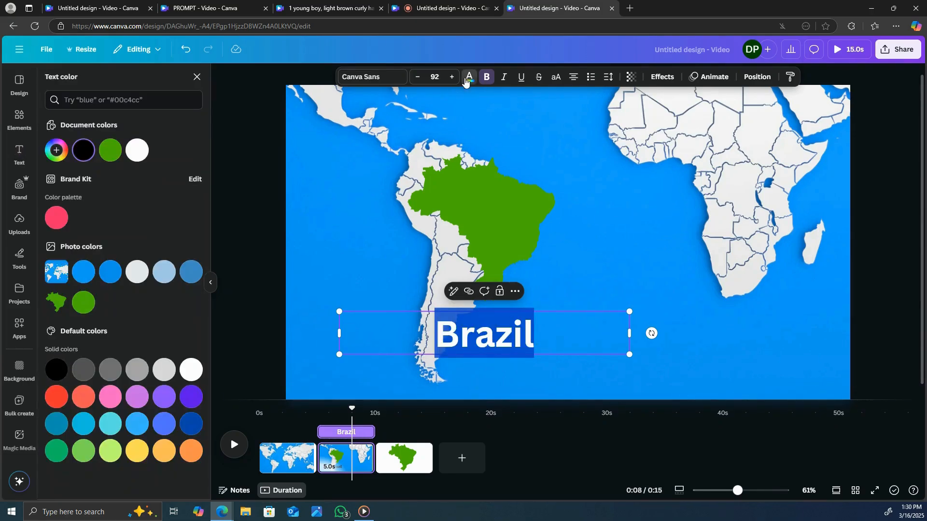
left_click(143, 150)
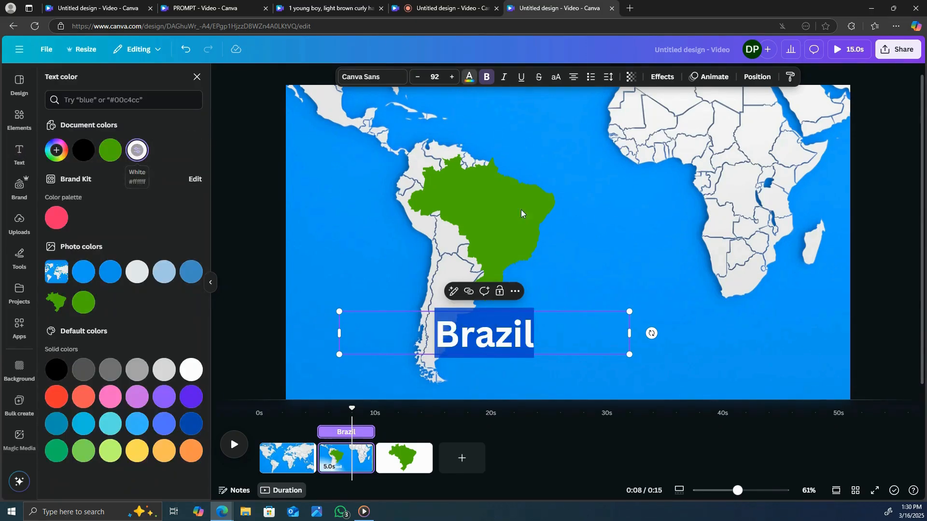
left_click(371, 76)
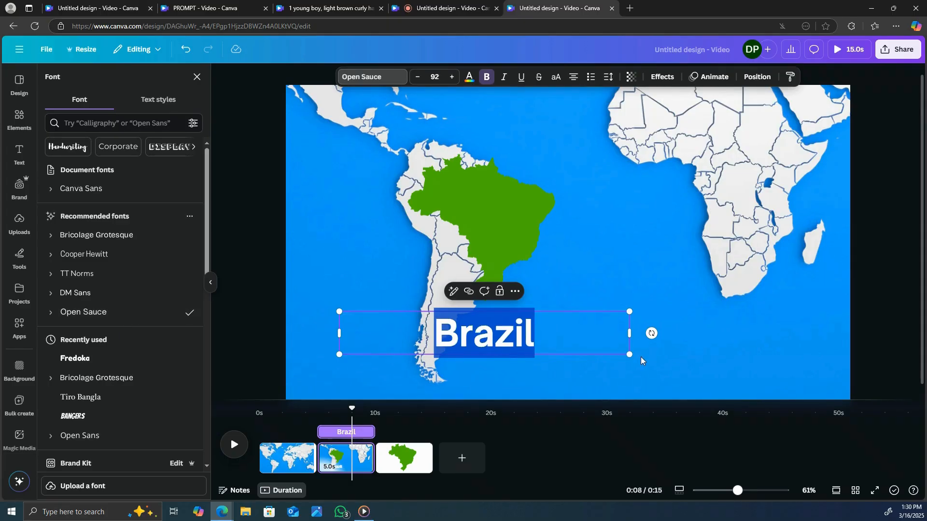
Step: Scale the "Brazil" heading down to font size 57 and place it over the green Brazil shape
left_click_drag(631, 357, 598, 217)
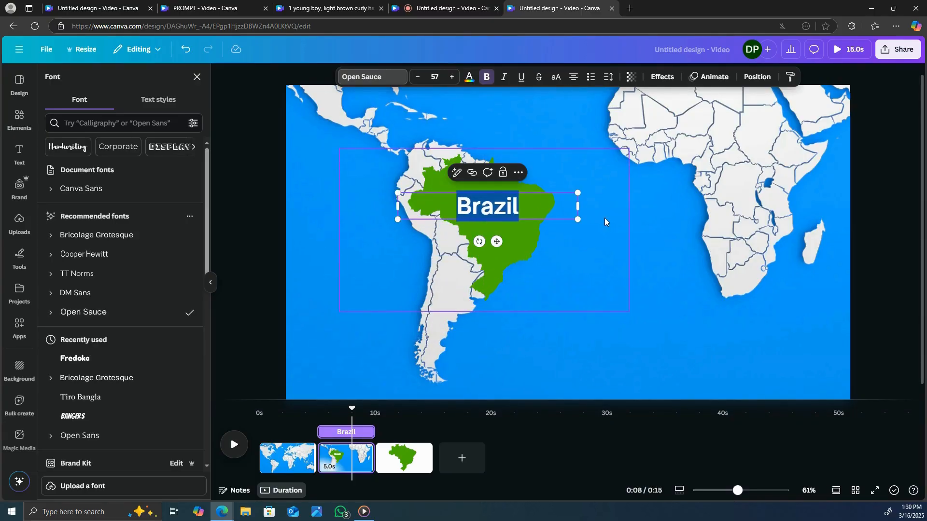
key("Escape")
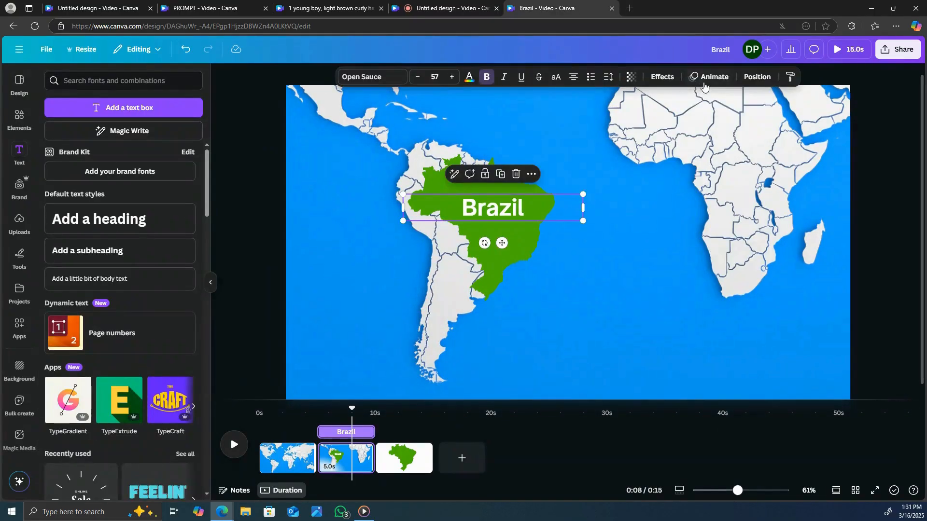
Step: Apply the Blur animation to the "Brazil" heading
left_click(719, 77)
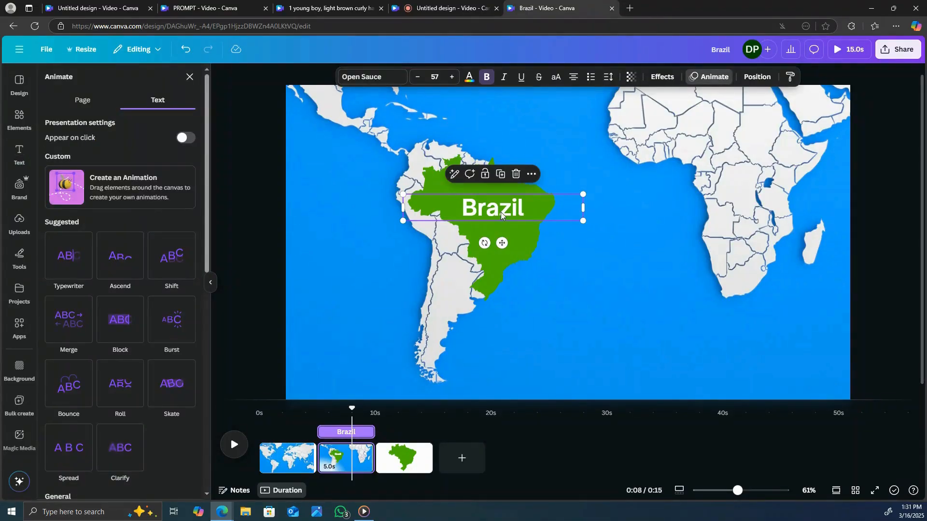
scroll(158, 294, "down", 4)
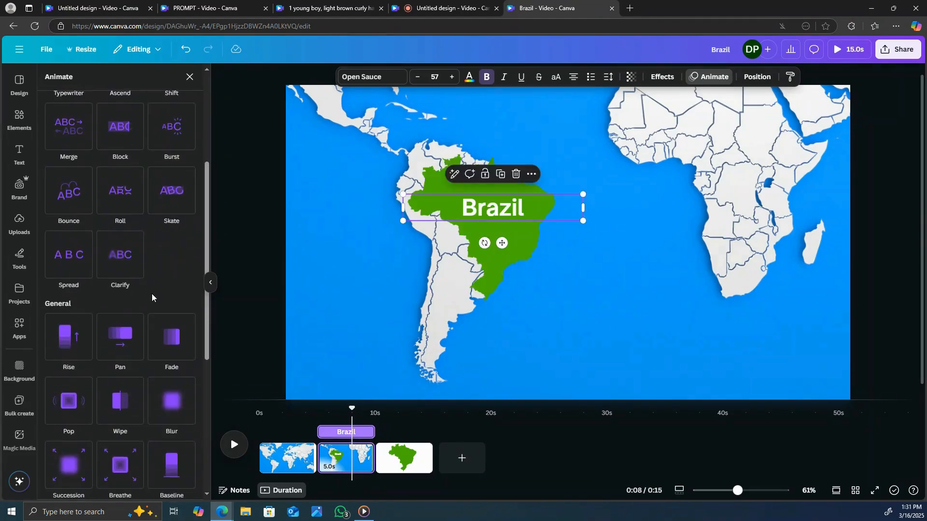
scroll(141, 301, "down", 2)
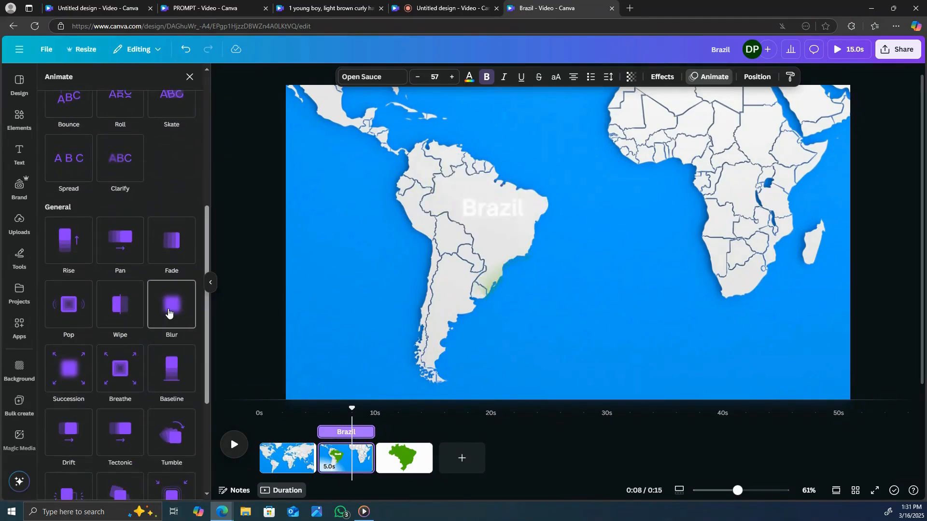
left_click(176, 304)
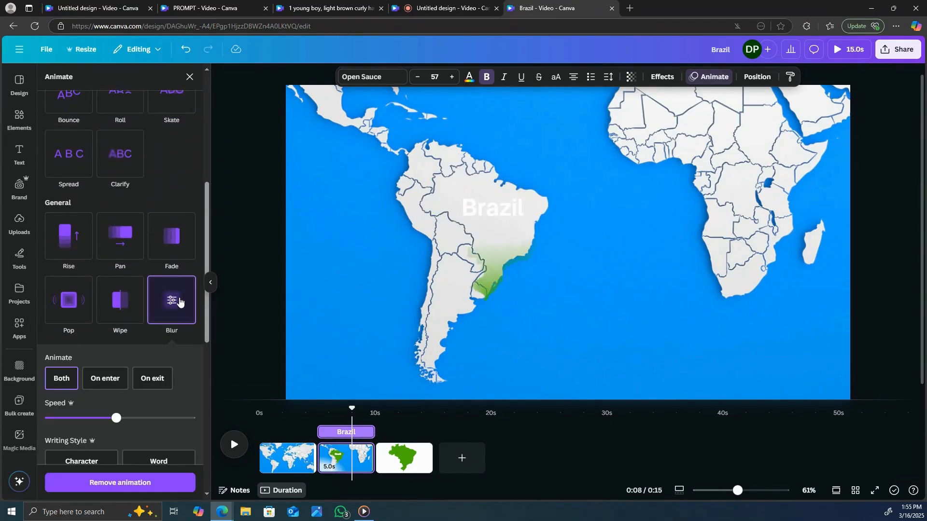
Step: Add a Match & Move transition between the first and second pages with a duration of 2.5 seconds
mouse_move(317, 469)
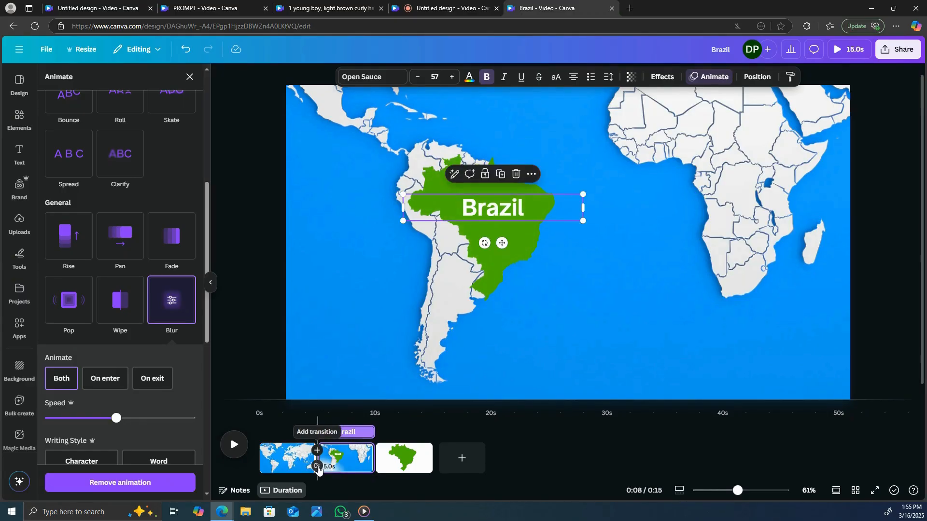
left_click(317, 466)
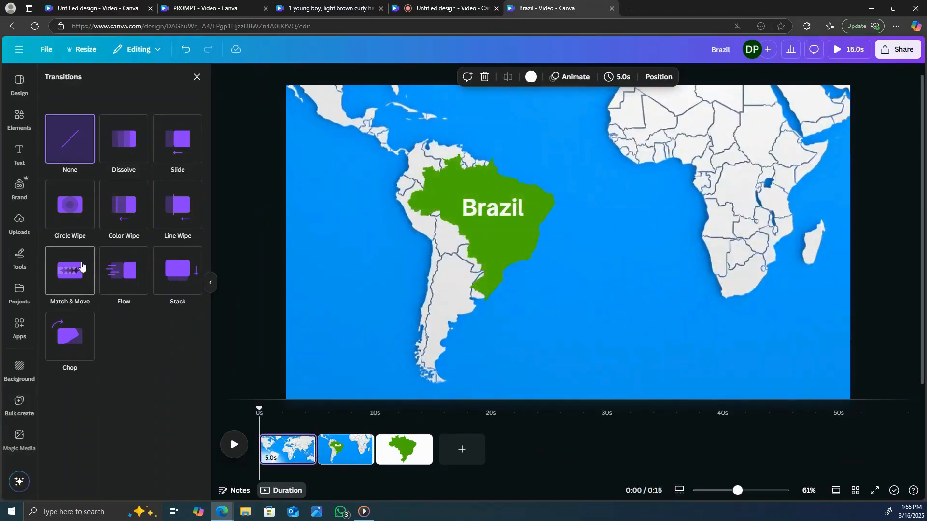
left_click(81, 266)
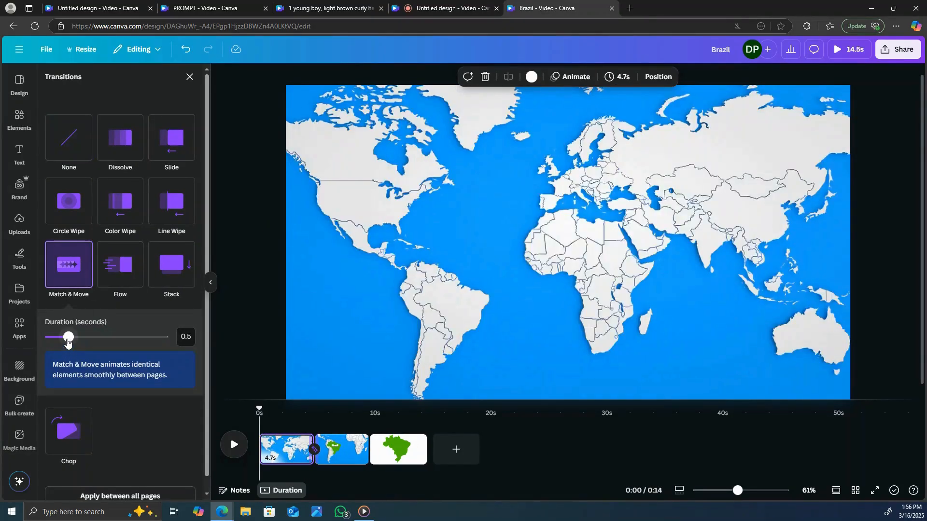
left_click_drag(69, 337, 165, 340)
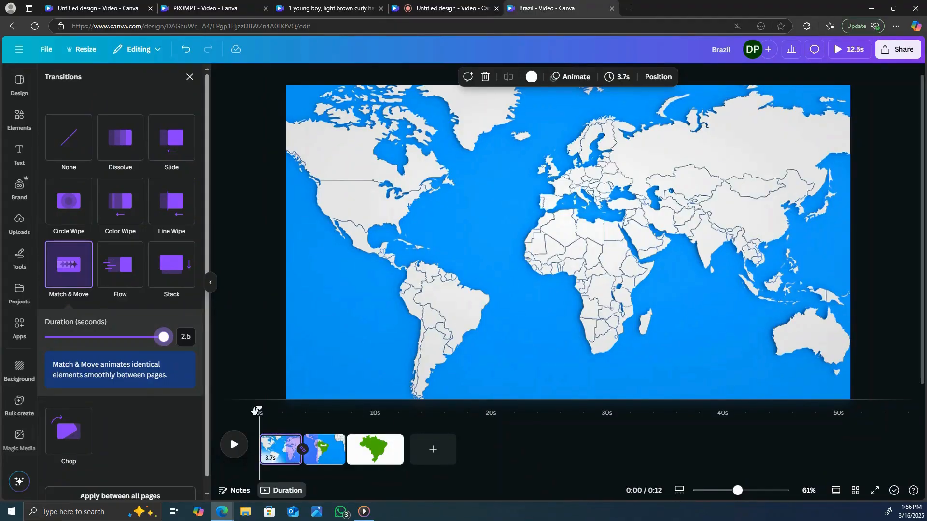
Step: Trim the start of the green Brazil image's timing so it appears only after the transition into the second page
left_click_drag(254, 411, 325, 416)
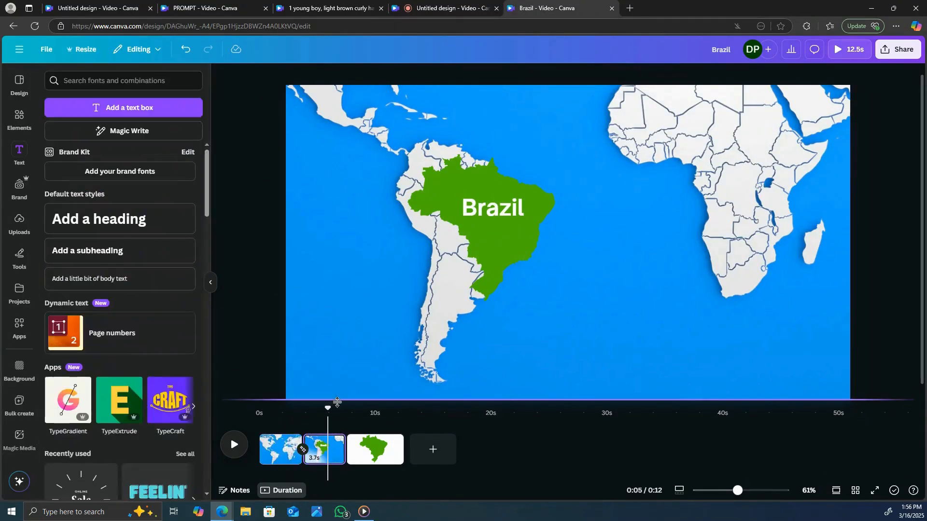
left_click(495, 202)
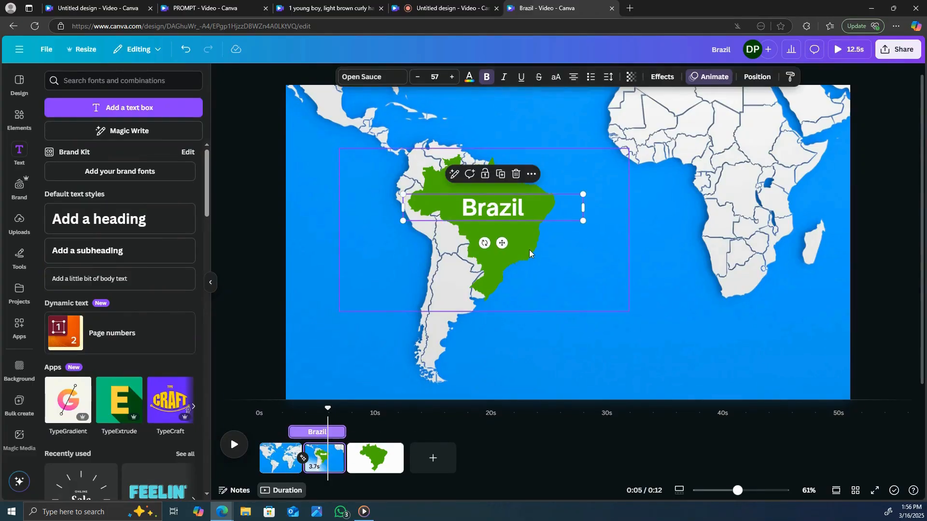
left_click(527, 247)
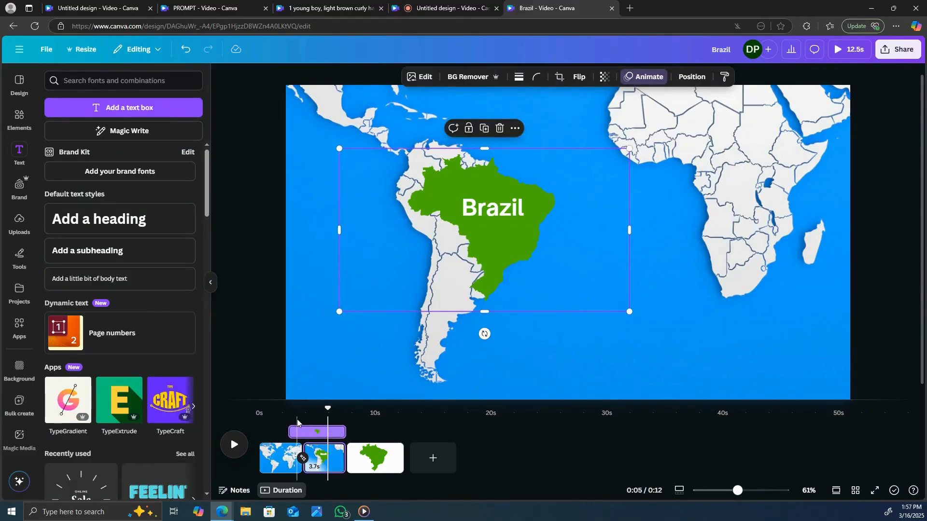
left_click_drag(296, 433, 324, 429)
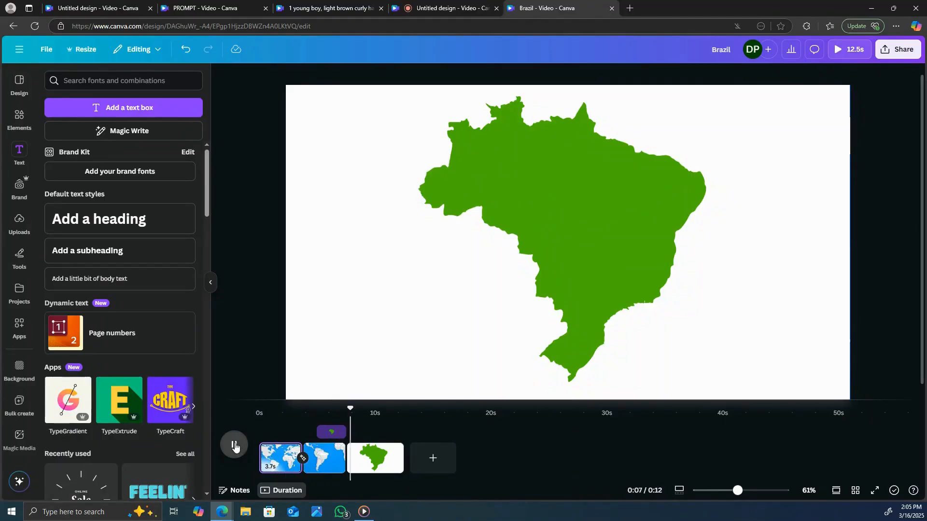
Step: Preview the second page's animation and adjust the "Brazil" text's start time so it appears after the green overlay begins
left_click_drag(354, 412, 306, 414)
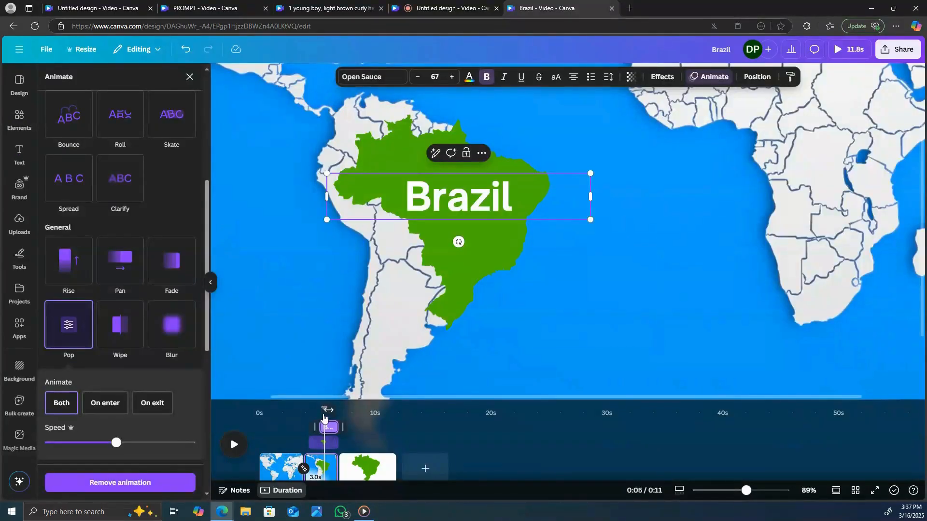
left_click(226, 449)
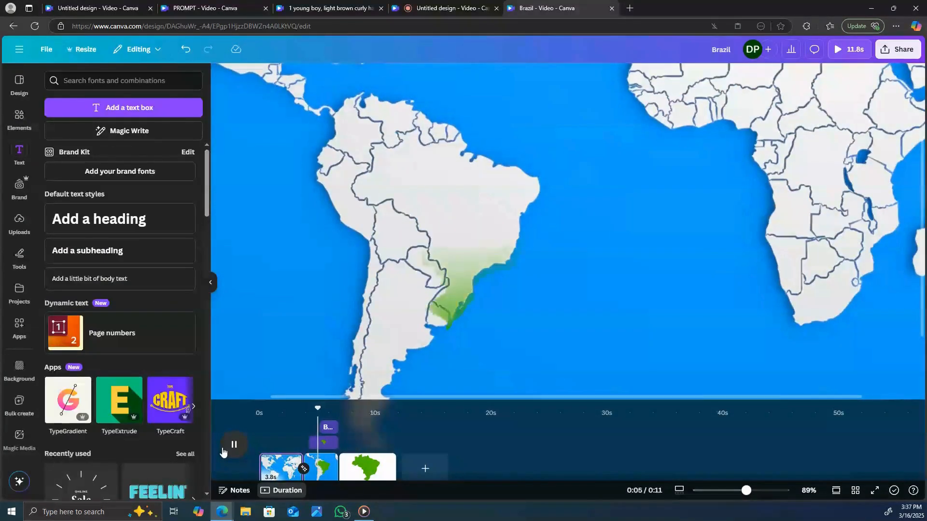
left_click(327, 427)
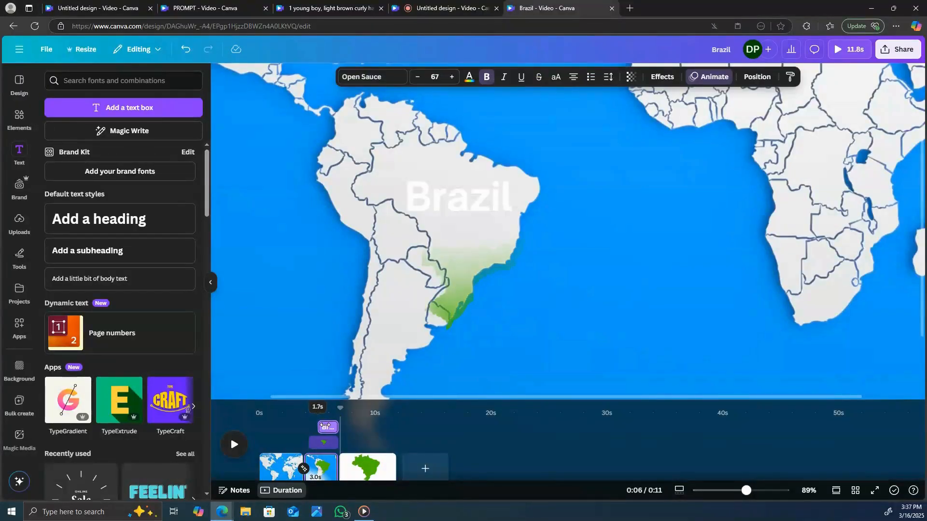
left_click_drag(325, 425, 329, 428)
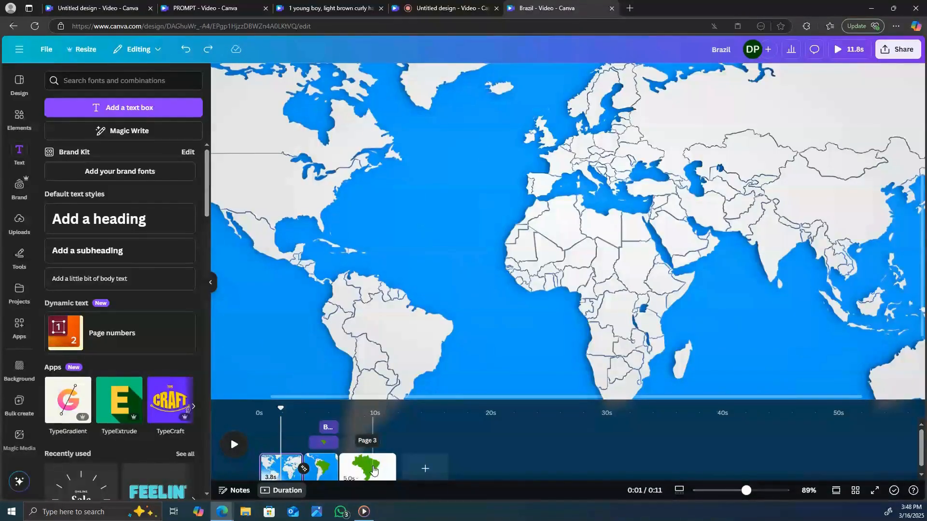
Step: Delete the third page containing only the green Brazil shape
right_click(374, 469)
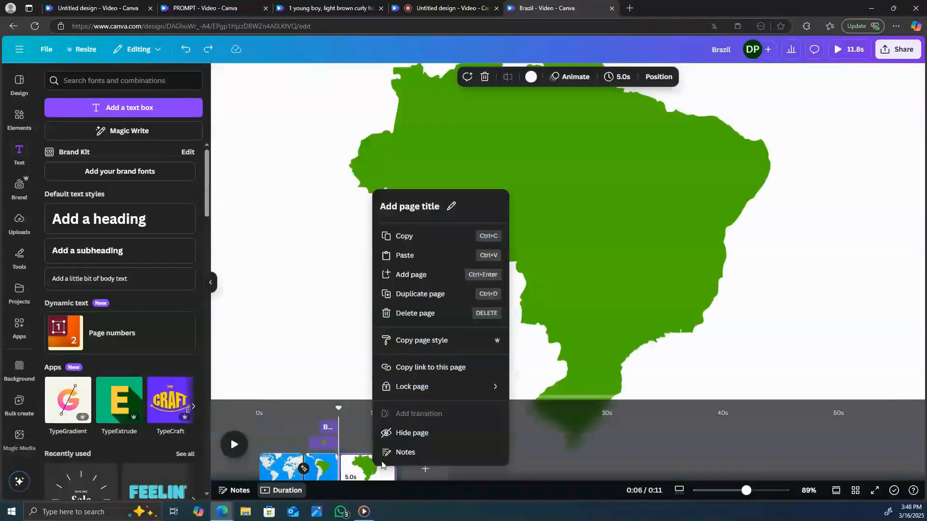
left_click(415, 315)
Step: Shorten the first page's world map clip to 2.2 seconds and play the video from the start
left_click_drag(340, 410, 280, 416)
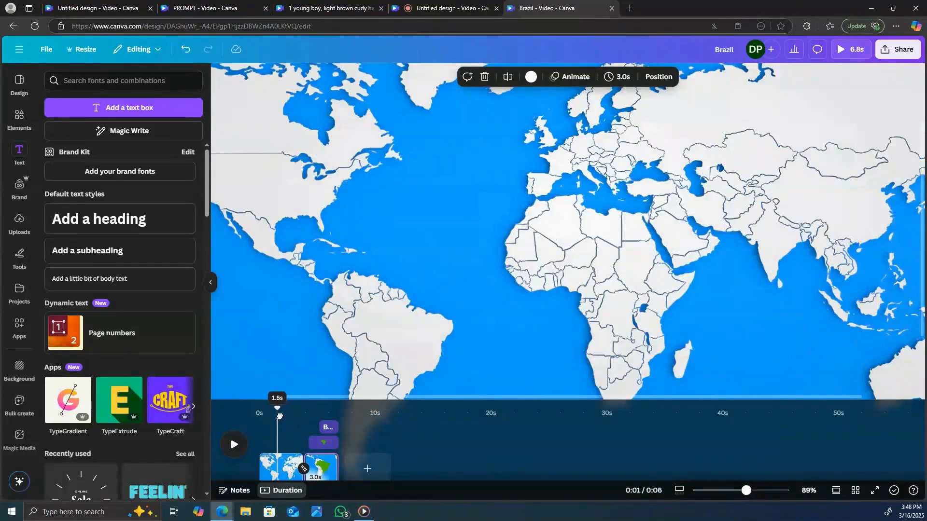
left_click_drag(265, 475, 280, 477)
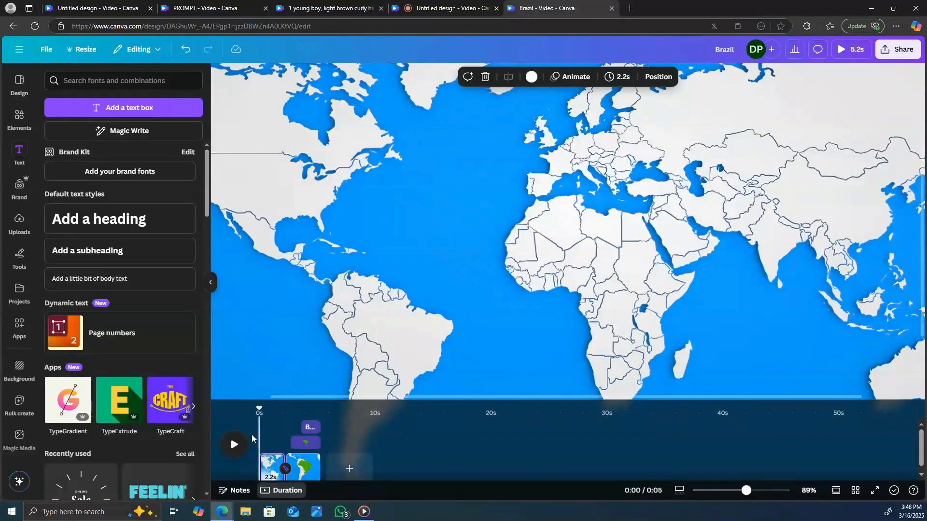
left_click(234, 445)
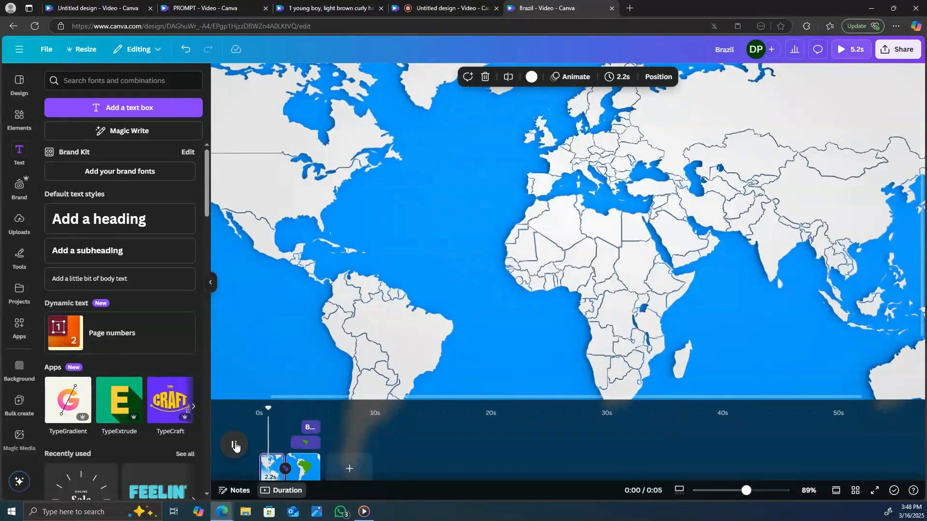